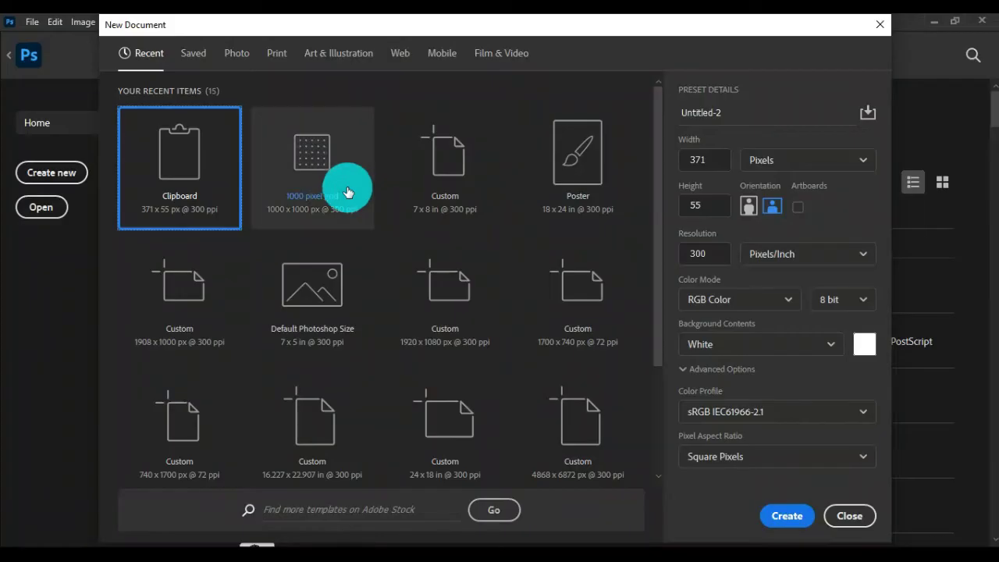
# Create a 1000 × 1000 px white document from the 1000 pixel grid preset.
pyautogui.click(348, 193)
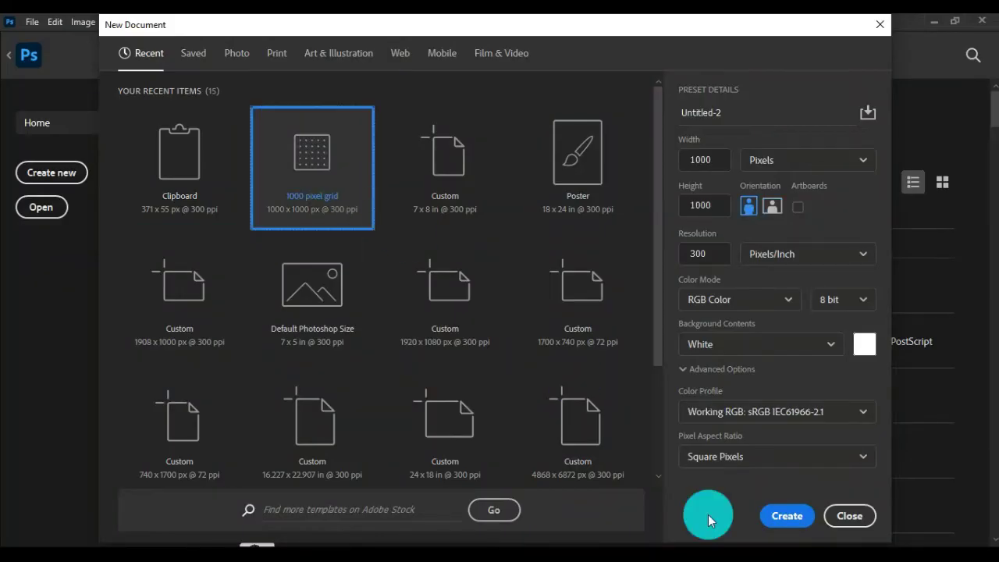
pyautogui.click(793, 521)
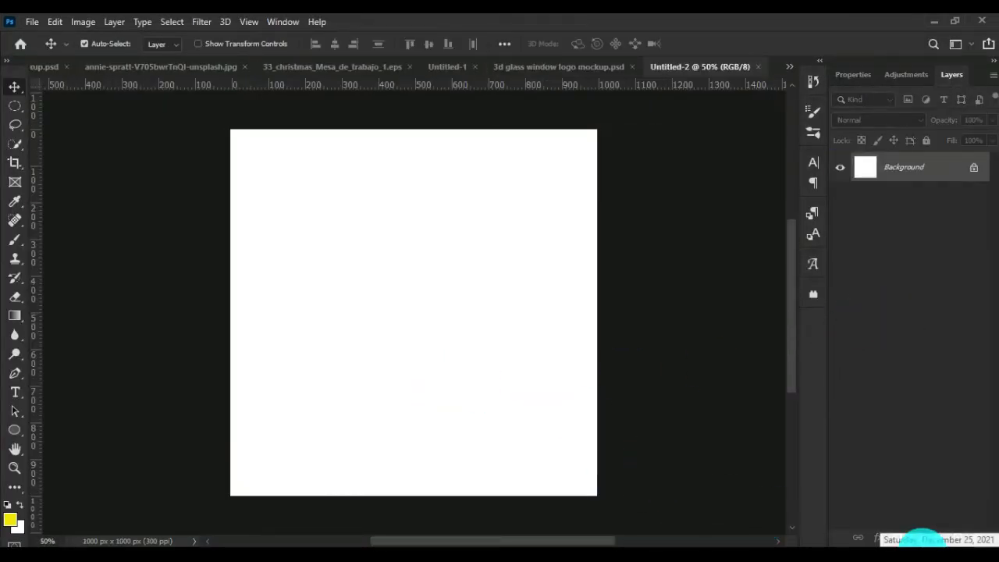
# Add a near-black #090801 Solid Color fill layer over the whole canvas.
pyautogui.click(921, 538)
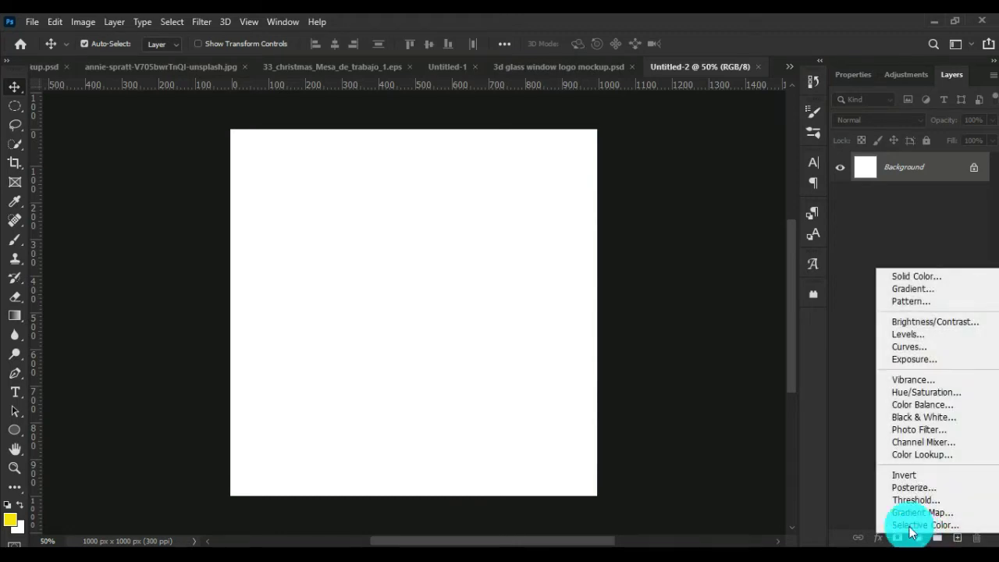
pyautogui.click(921, 276)
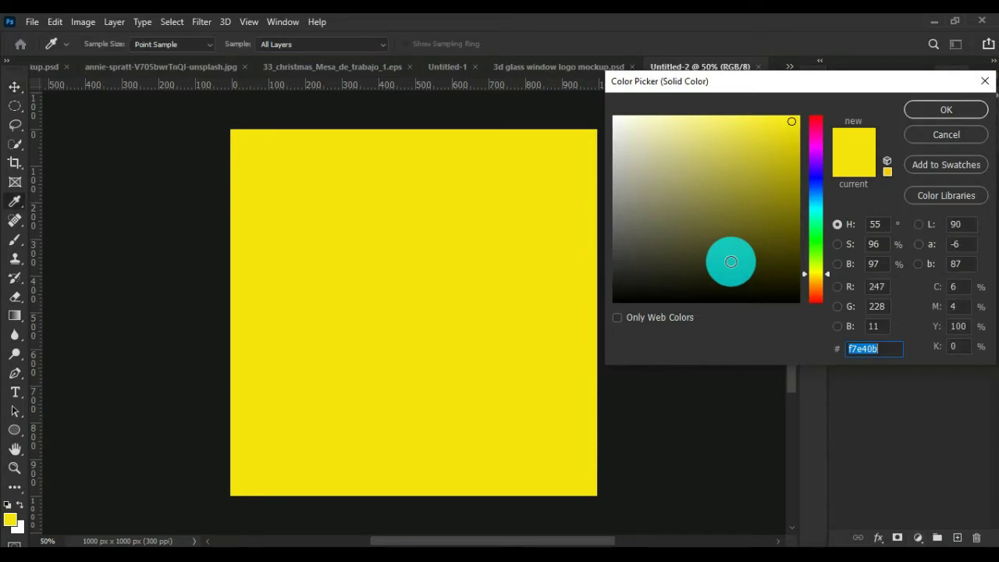
pyautogui.click(782, 296)
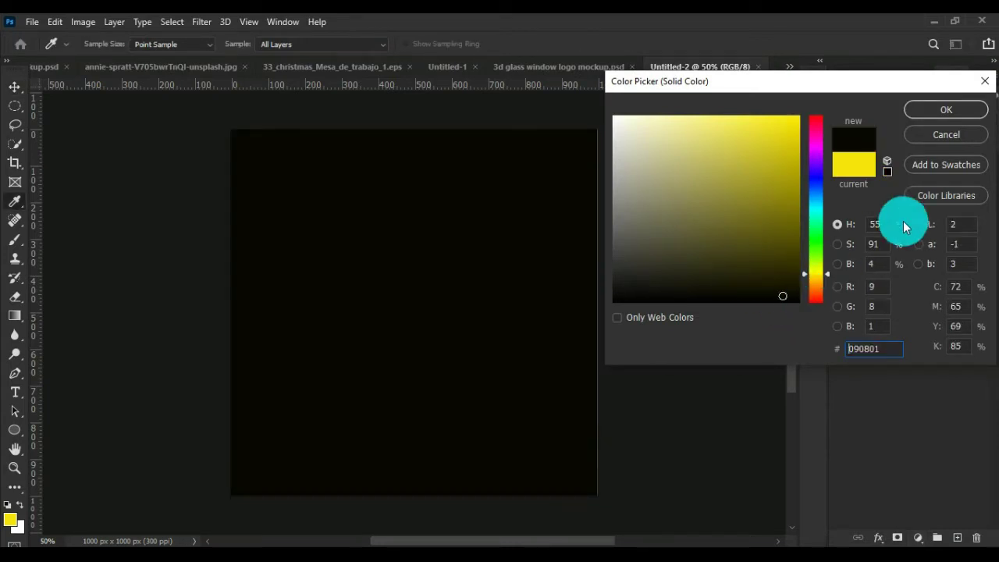
pyautogui.click(933, 110)
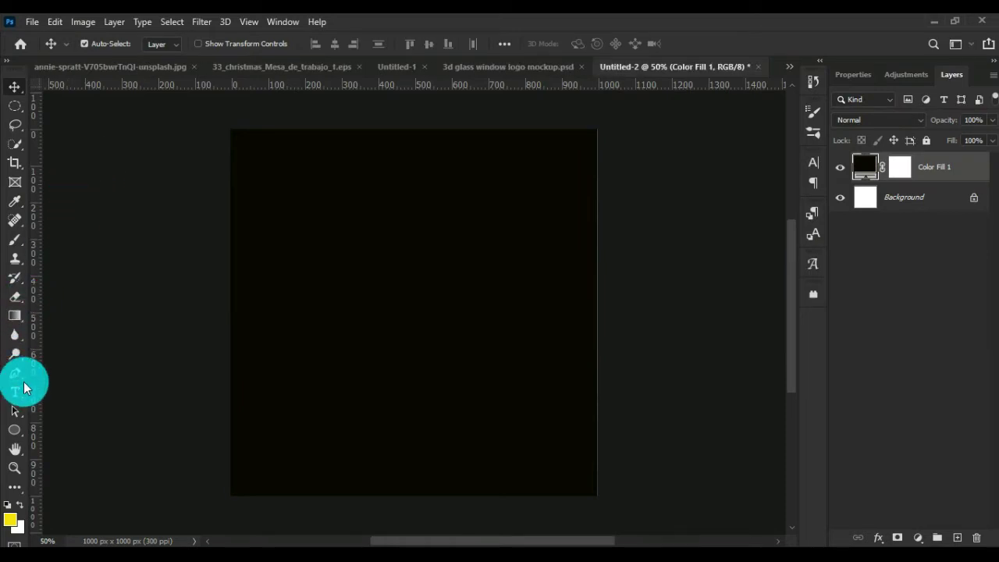
pyautogui.click(18, 427)
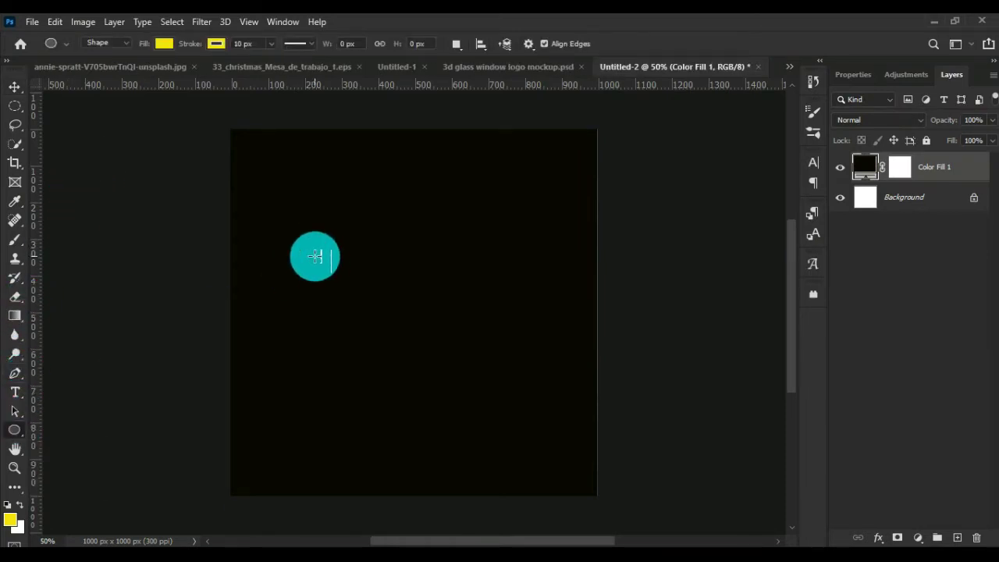
# Draw a 226 px circle left of centre with no fill and a white stroke.
pyautogui.moveTo(315, 256); pyautogui.dragTo(400, 354)
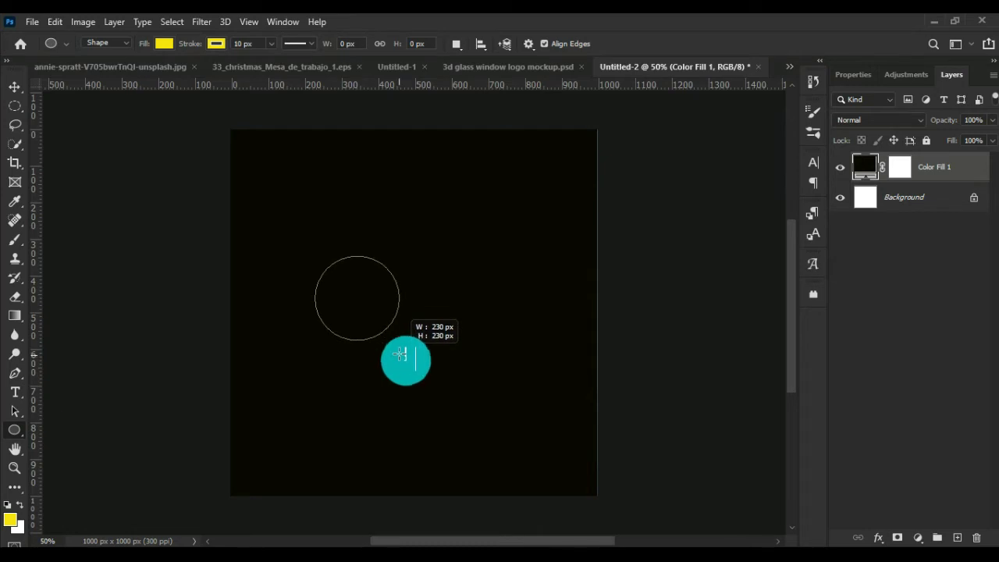
pyautogui.moveTo(400, 355); pyautogui.dragTo(397, 353)
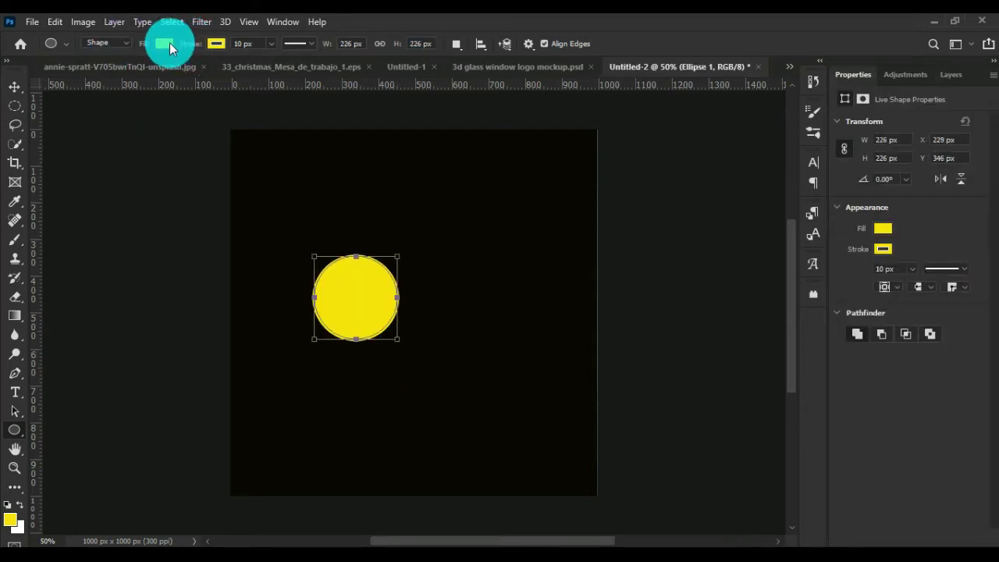
pyautogui.click(170, 43)
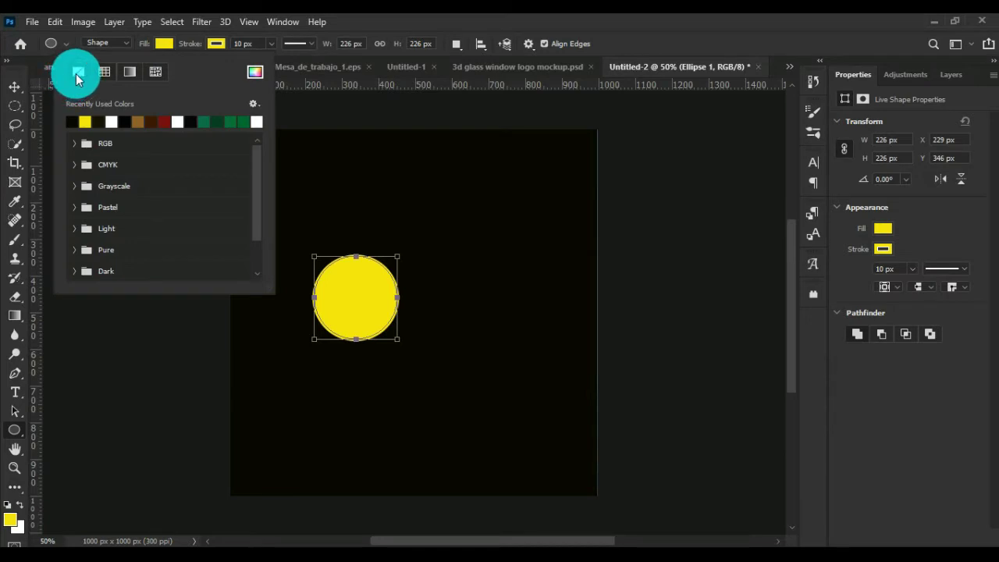
pyautogui.click(78, 72)
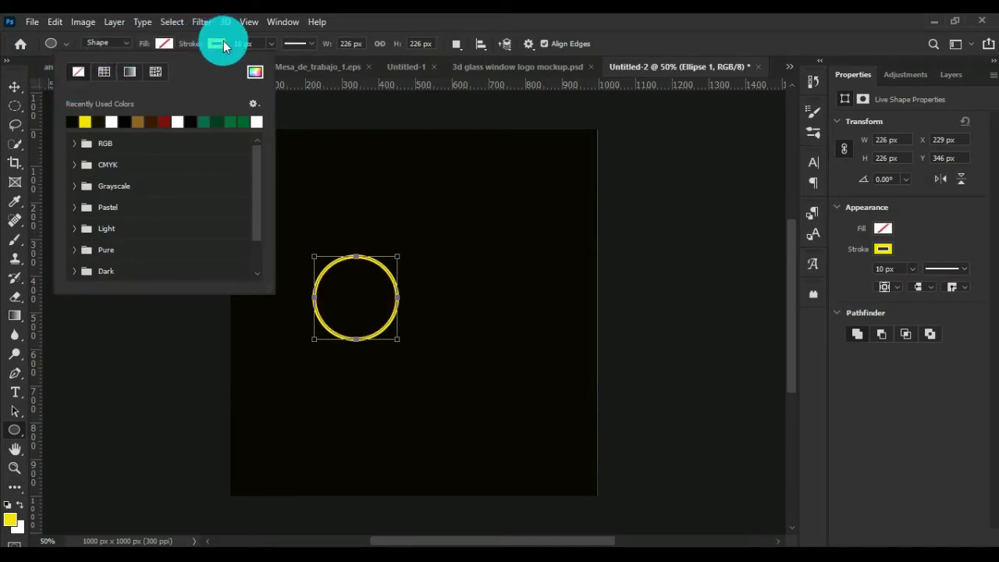
pyautogui.click(223, 45)
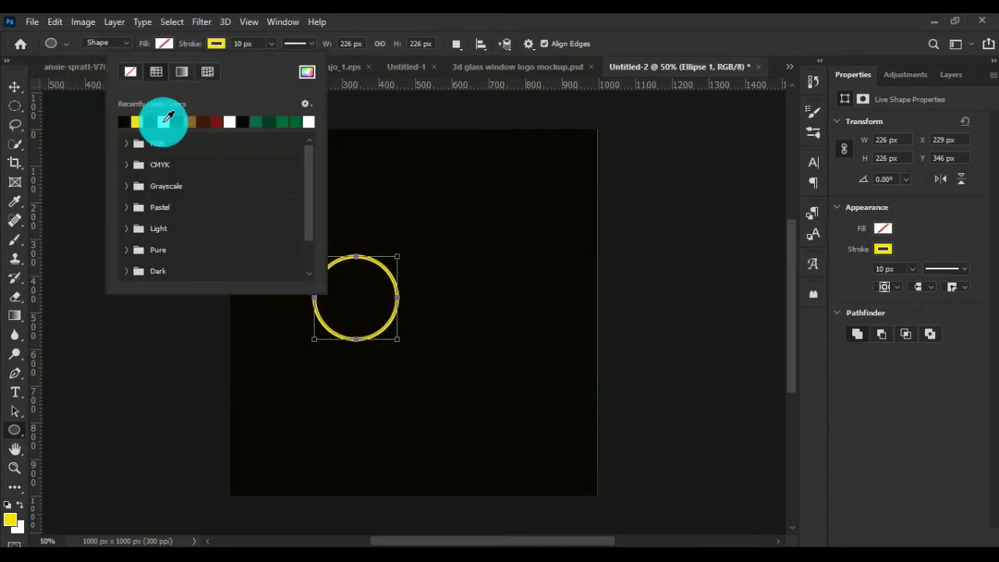
pyautogui.click(166, 121)
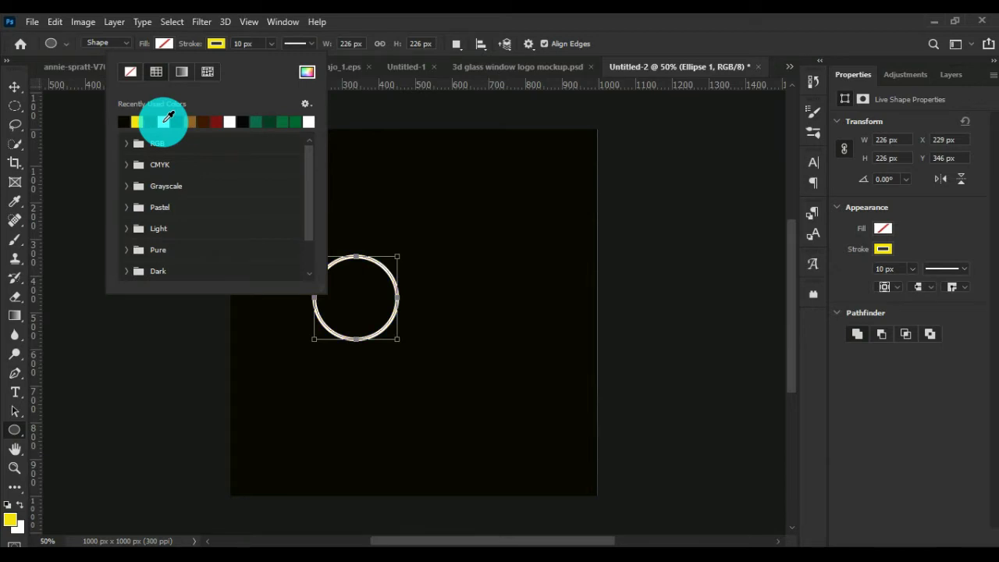
pyautogui.click(235, 43)
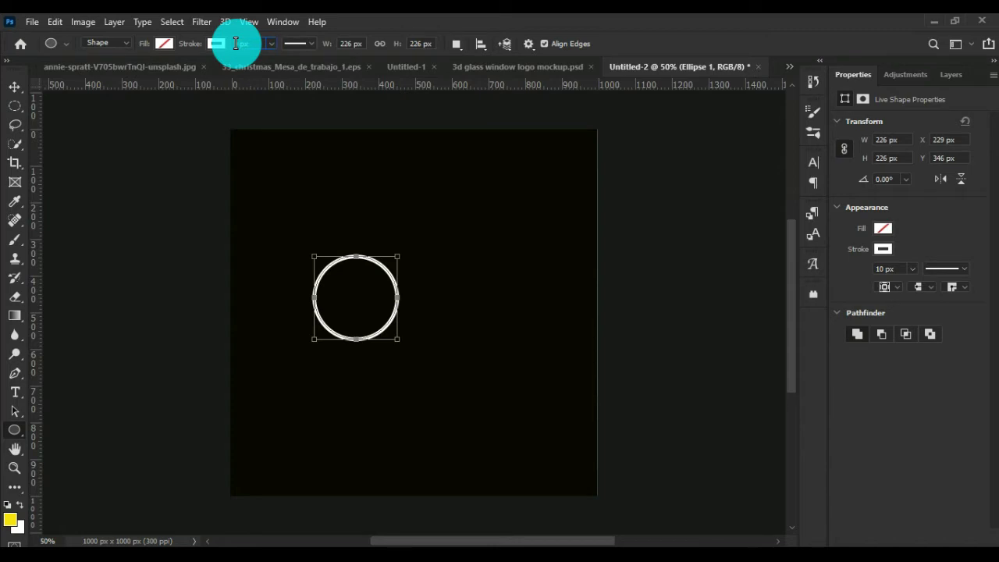
# Set the ring's white stroke to 60 px and resize it to 264 × 264 px.
pyautogui.write('80')
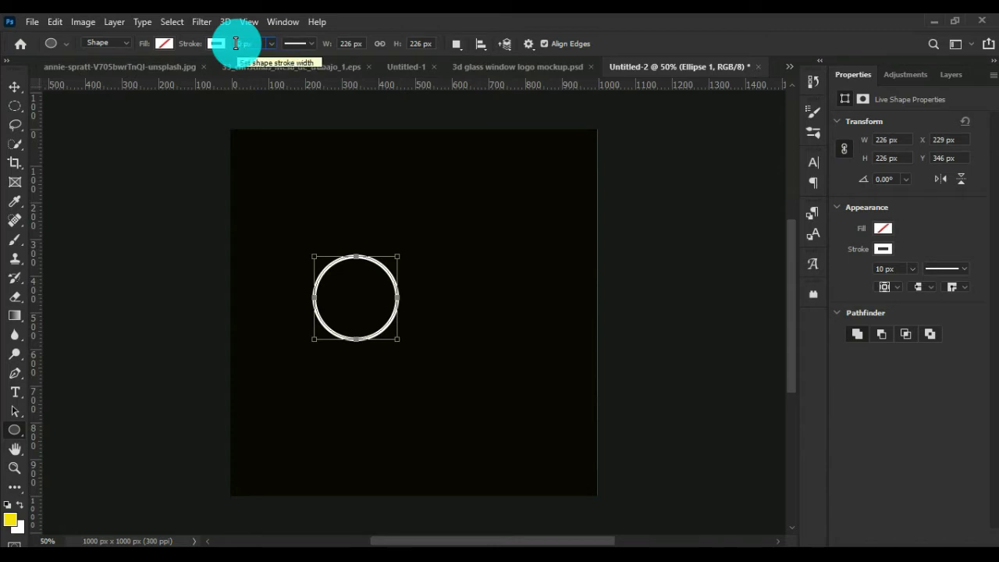
pyautogui.moveTo(398, 339)
pyautogui.mouseDown()
pyautogui.moveTo(459, 385)
pyautogui.moveTo(450, 377)
pyautogui.mouseUp()
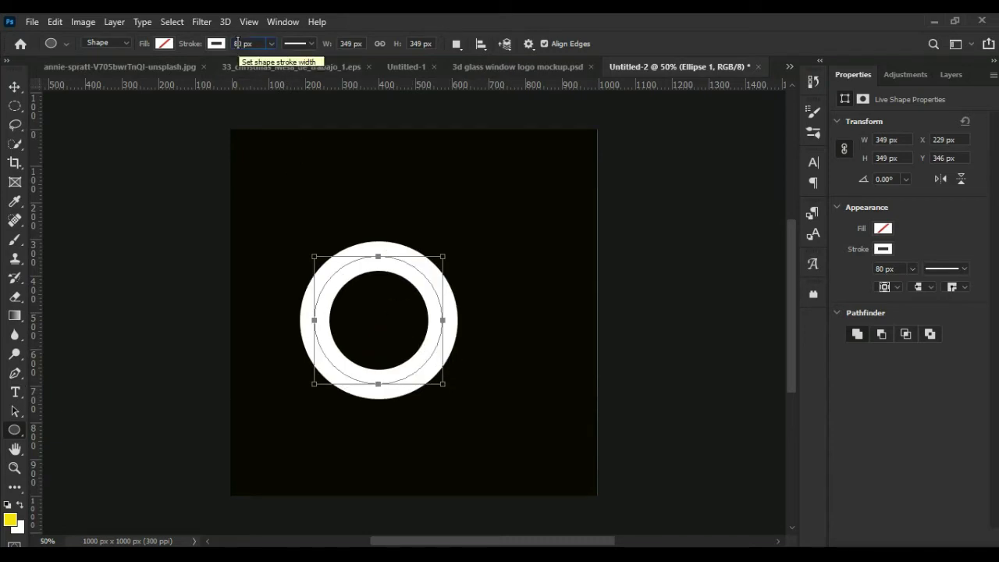
pyautogui.click(237, 43)
pyautogui.write('1')
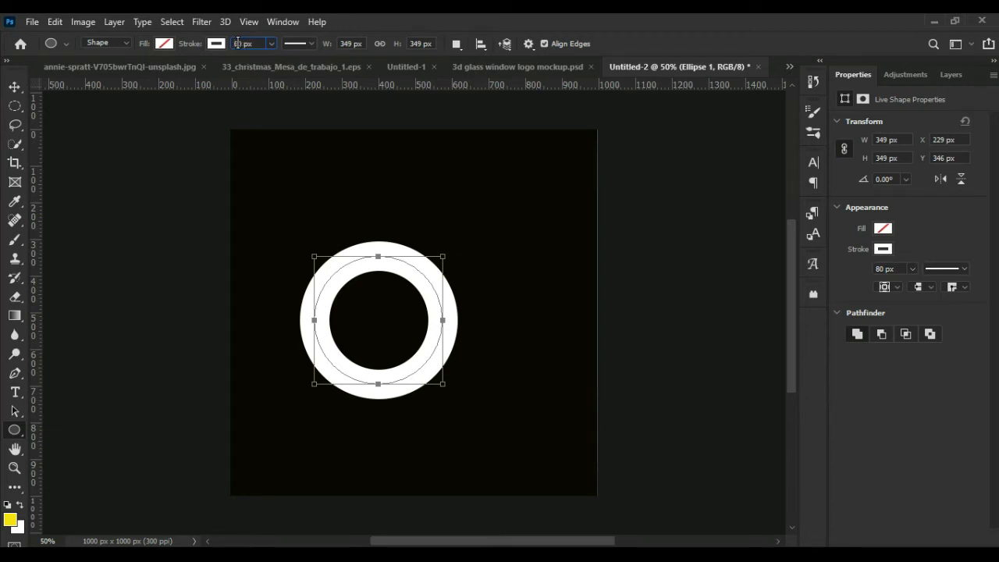
pyautogui.write('60')
pyautogui.press('Return')
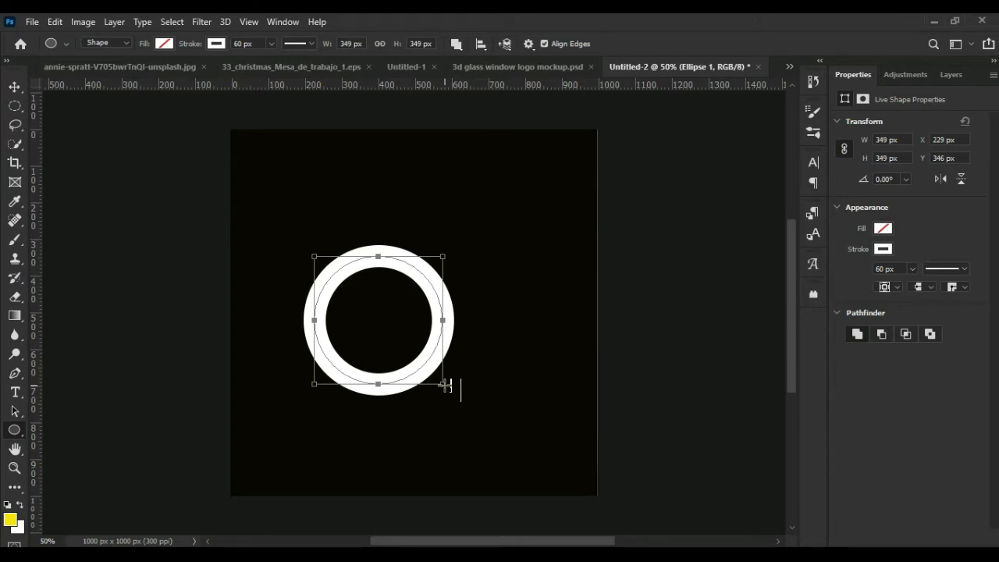
pyautogui.moveTo(445, 385); pyautogui.dragTo(425, 366)
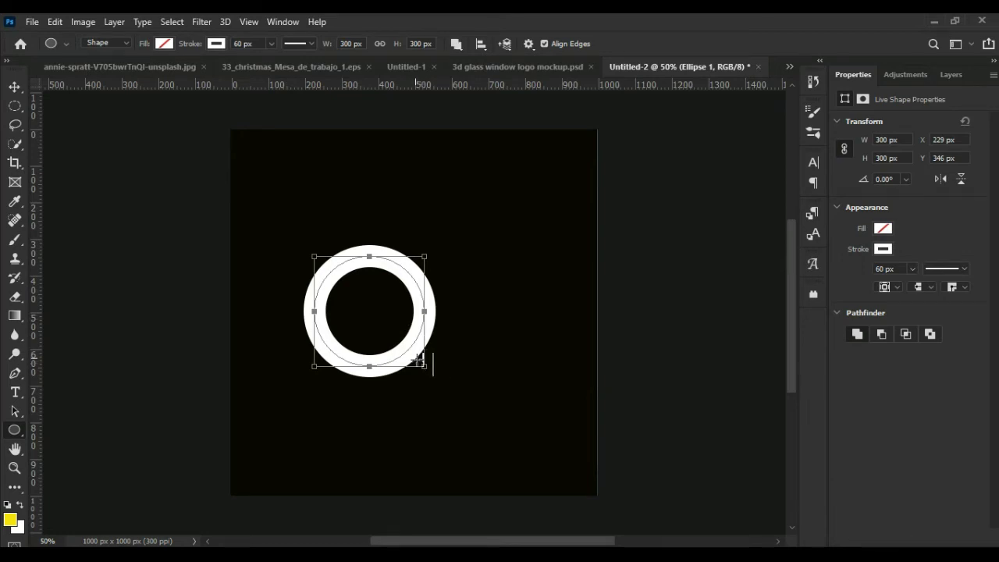
pyautogui.moveTo(428, 365); pyautogui.dragTo(413, 354)
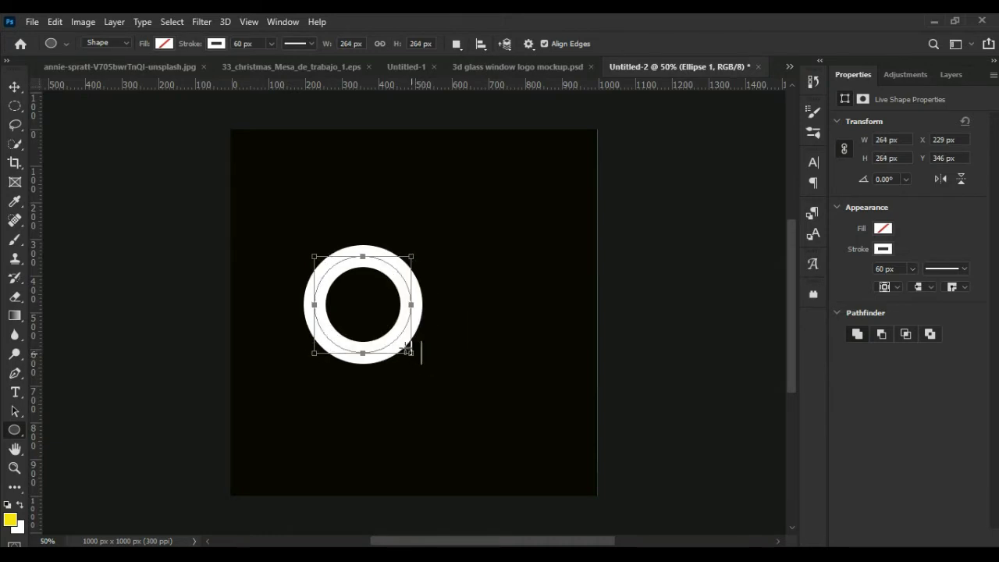
# Move the ring right of centre and duplicate its layer as Ellipse 1 copy.
pyautogui.click(15, 87)
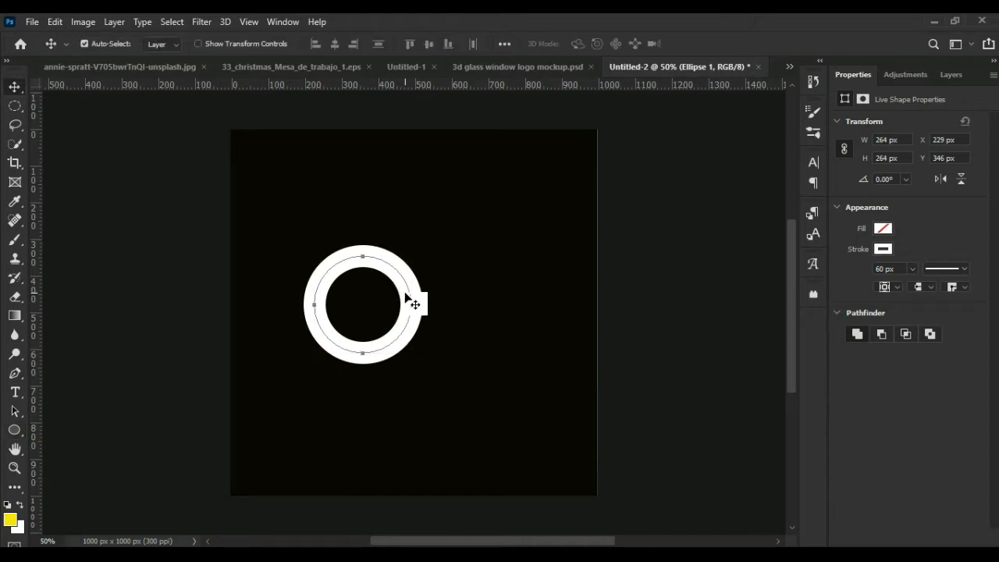
pyautogui.moveTo(405, 296); pyautogui.dragTo(524, 306)
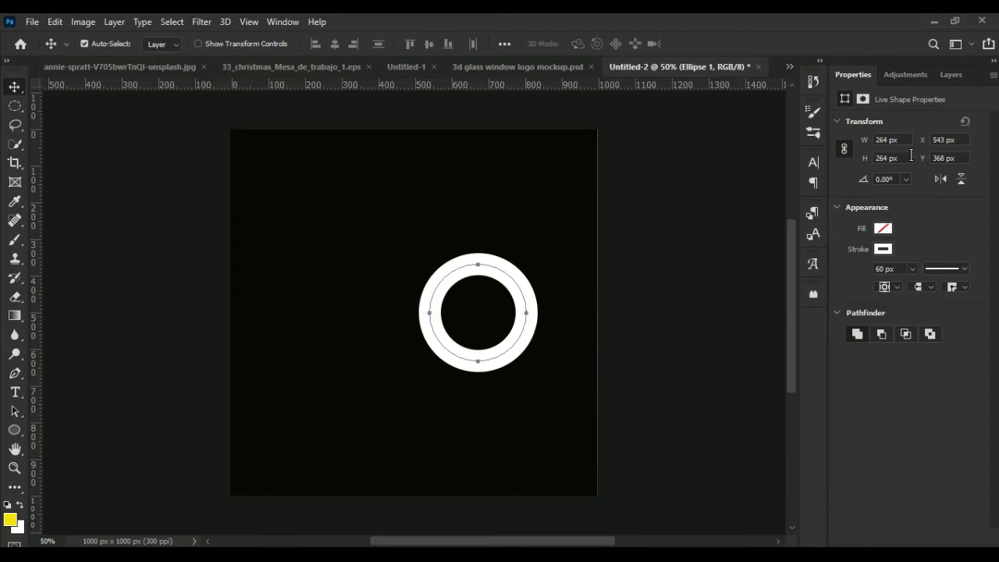
pyautogui.click(953, 75)
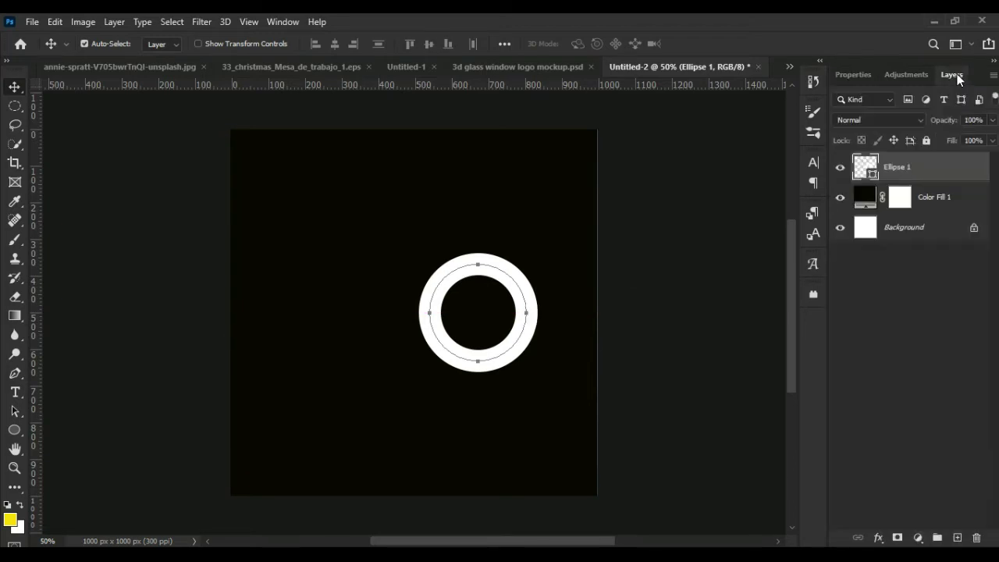
pyautogui.rightClick(916, 171)
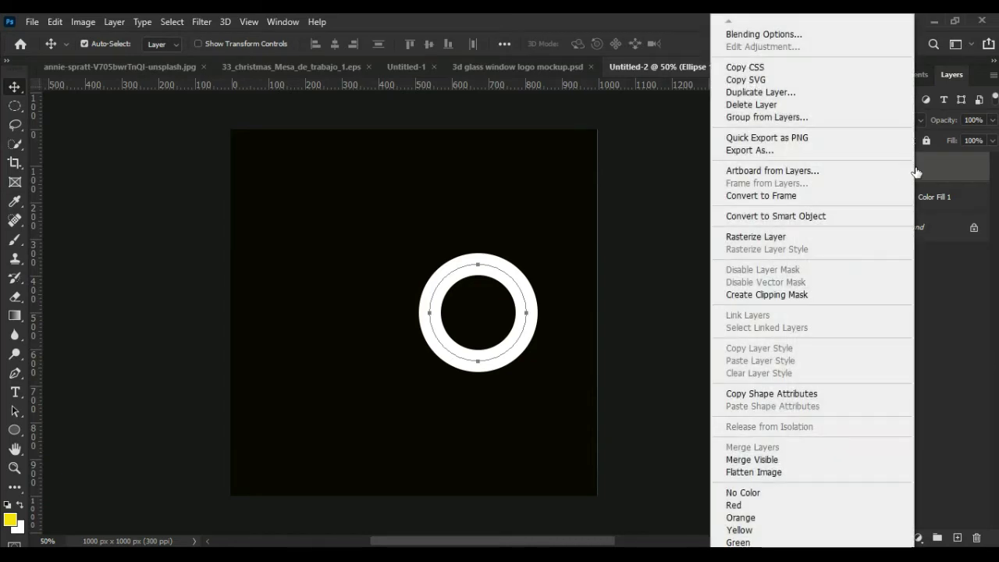
pyautogui.click(798, 92)
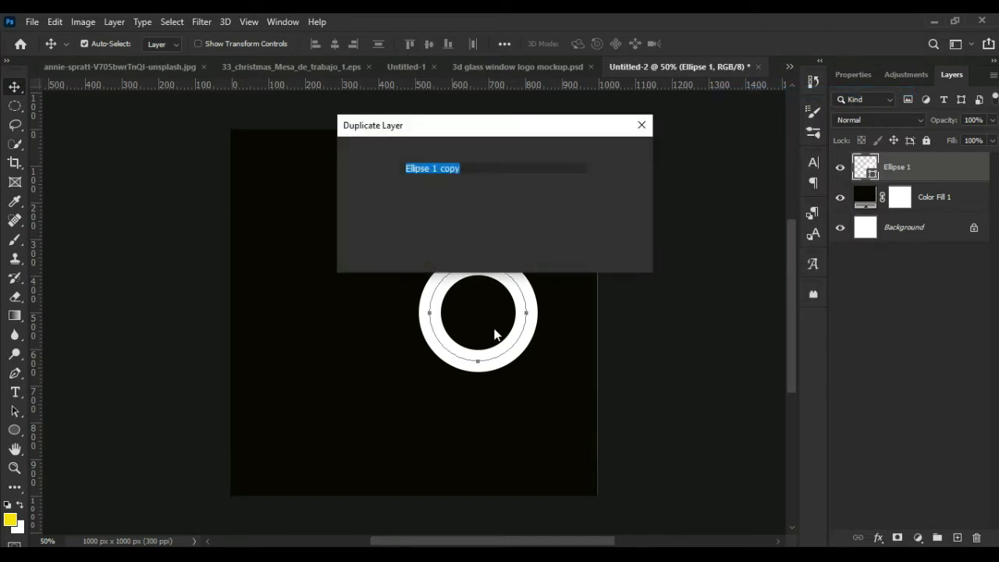
pyautogui.click(621, 155)
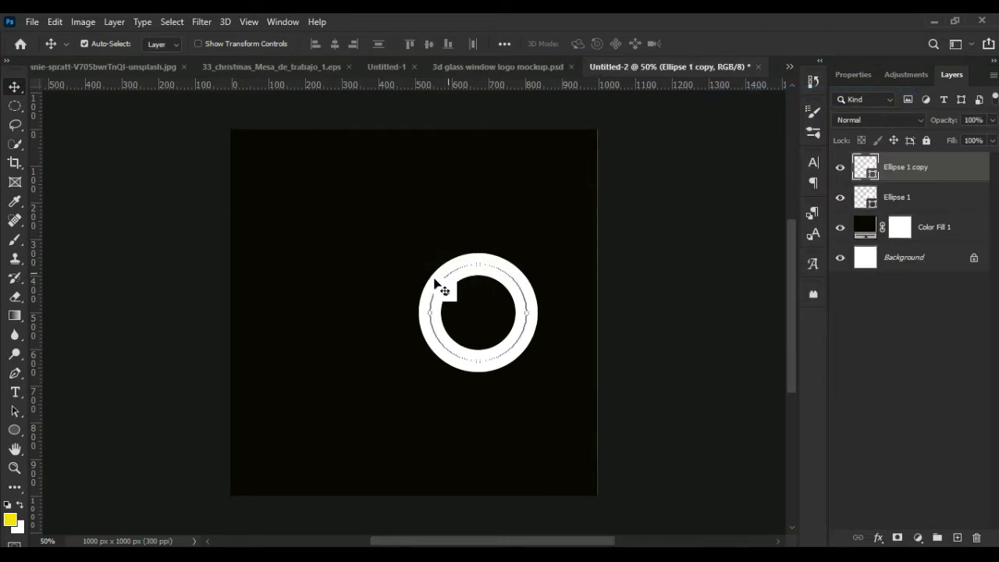
# Move Ellipse 1 copy left so the two white rings sit side by side.
pyautogui.moveTo(449, 276); pyautogui.dragTo(320, 277)
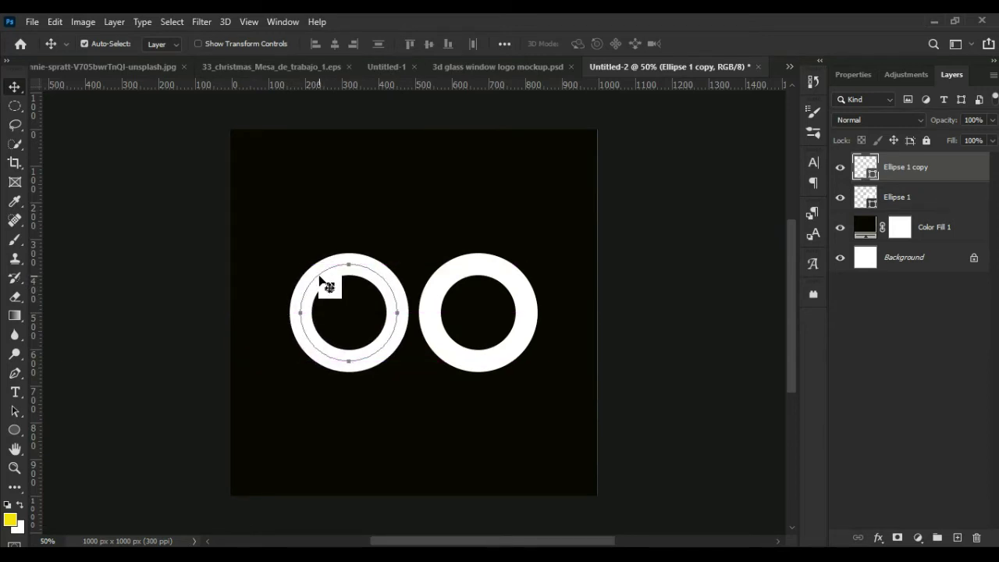
pyautogui.click(14, 429)
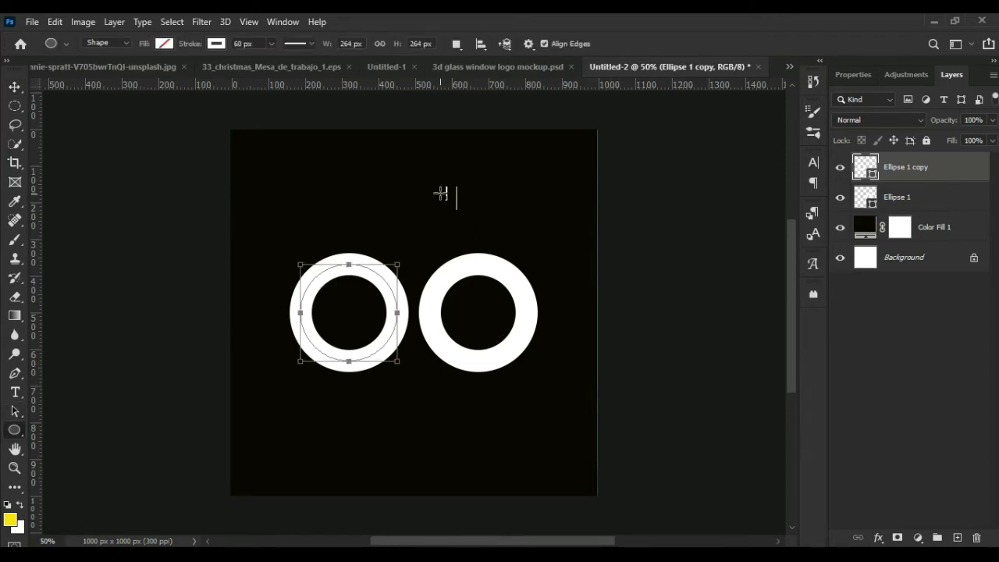
pyautogui.press('v')
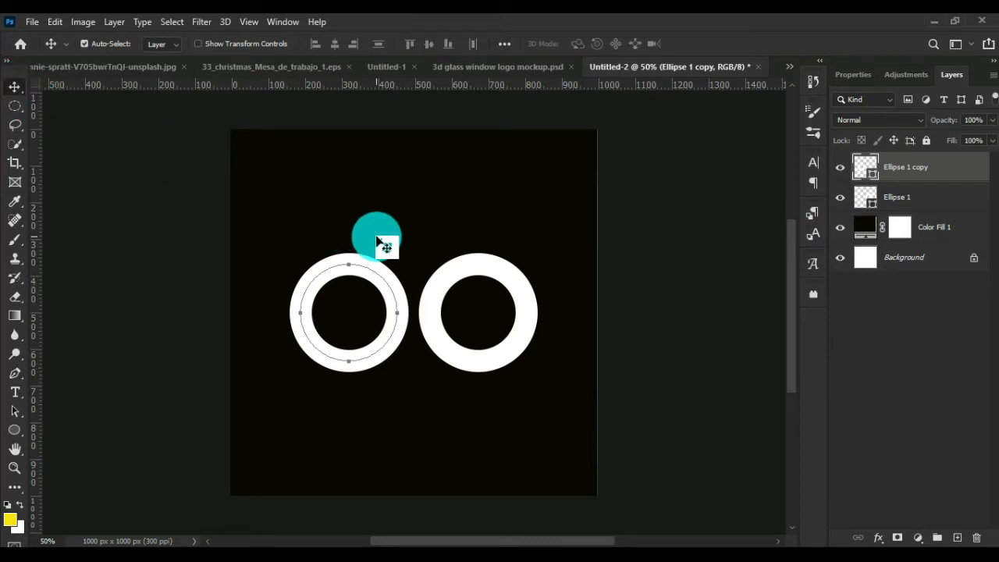
pyautogui.click(379, 241)
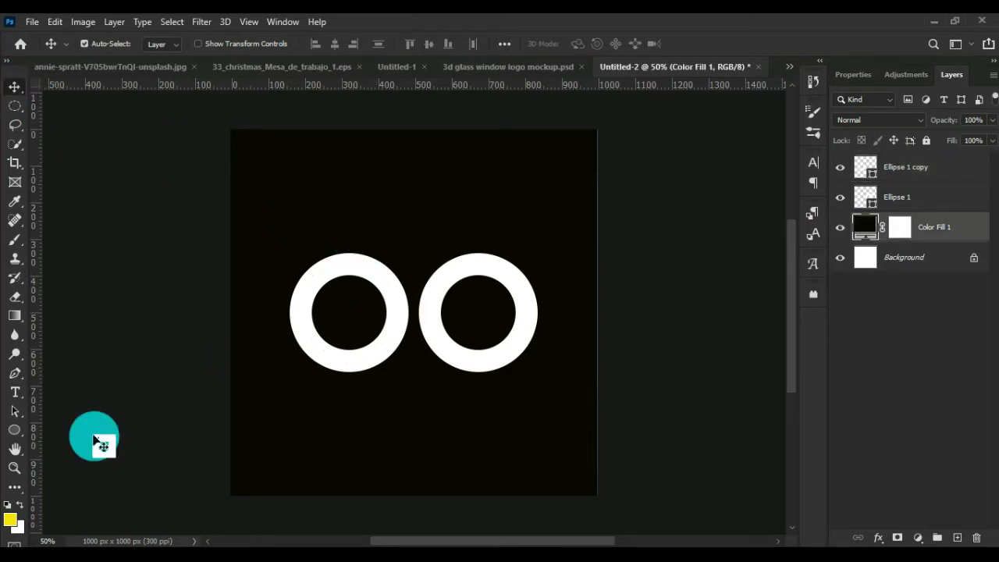
# Draw a 42 px white-filled circle with no stroke above the left ring.
pyautogui.click(15, 430)
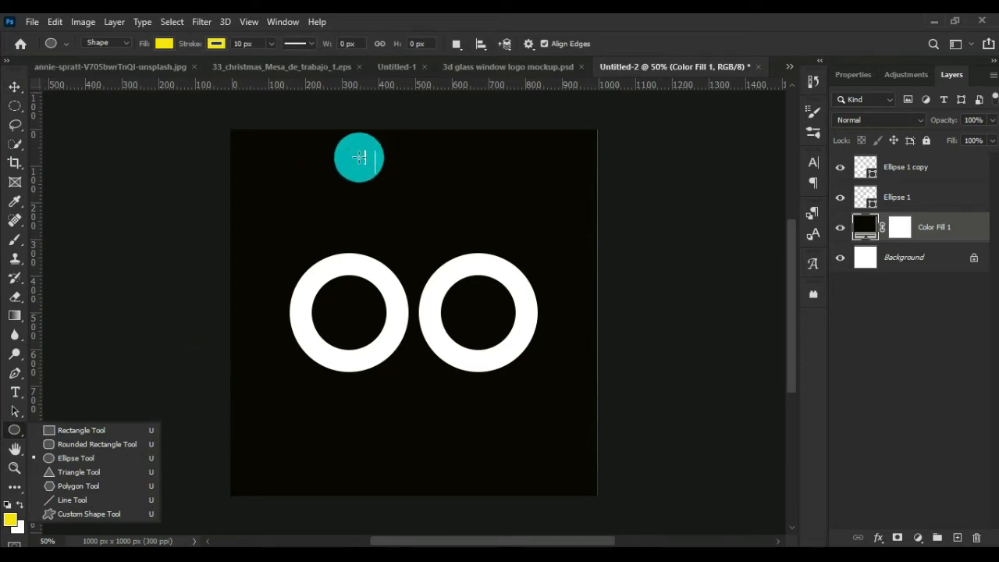
pyautogui.moveTo(359, 157); pyautogui.dragTo(379, 174)
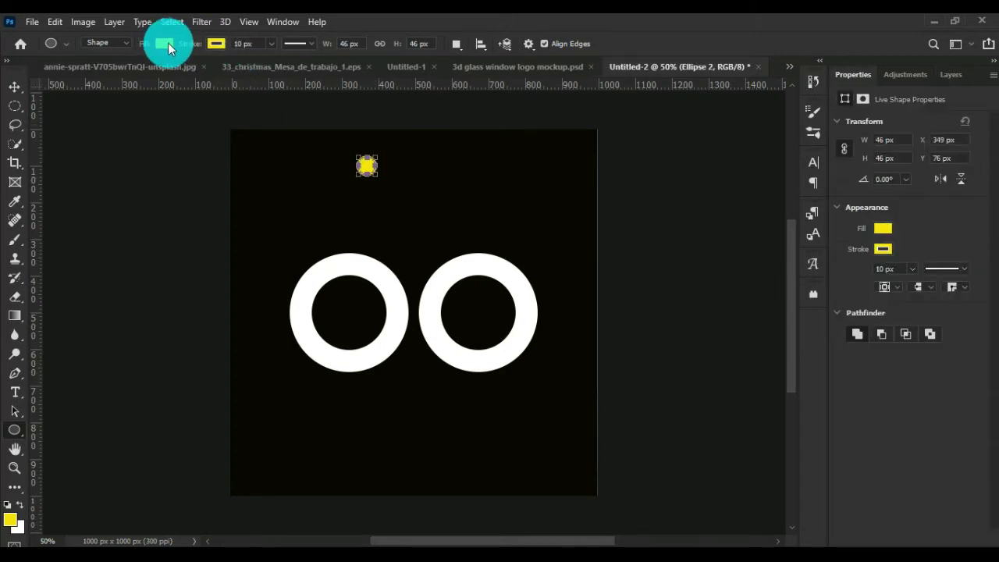
pyautogui.click(165, 43)
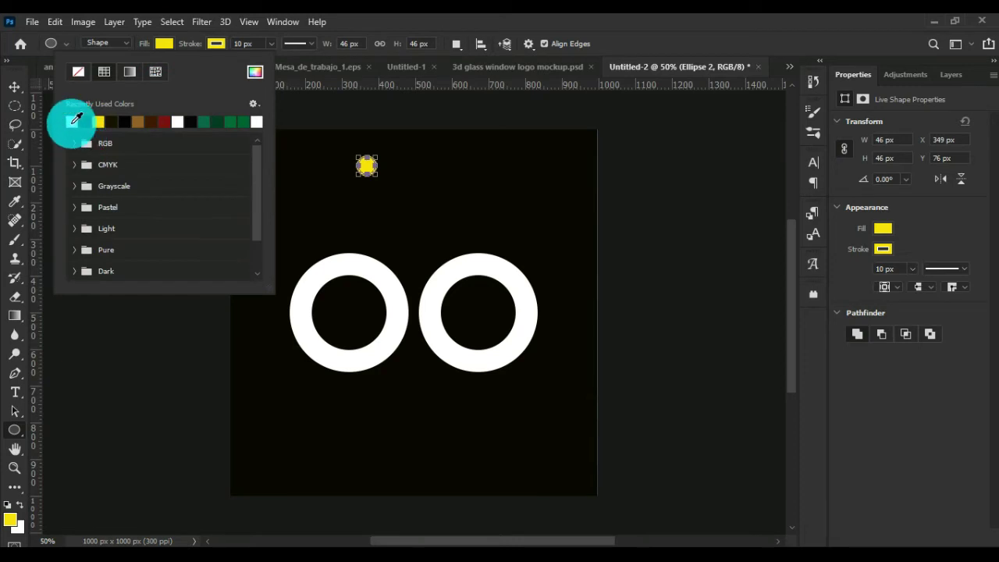
pyautogui.click(180, 121)
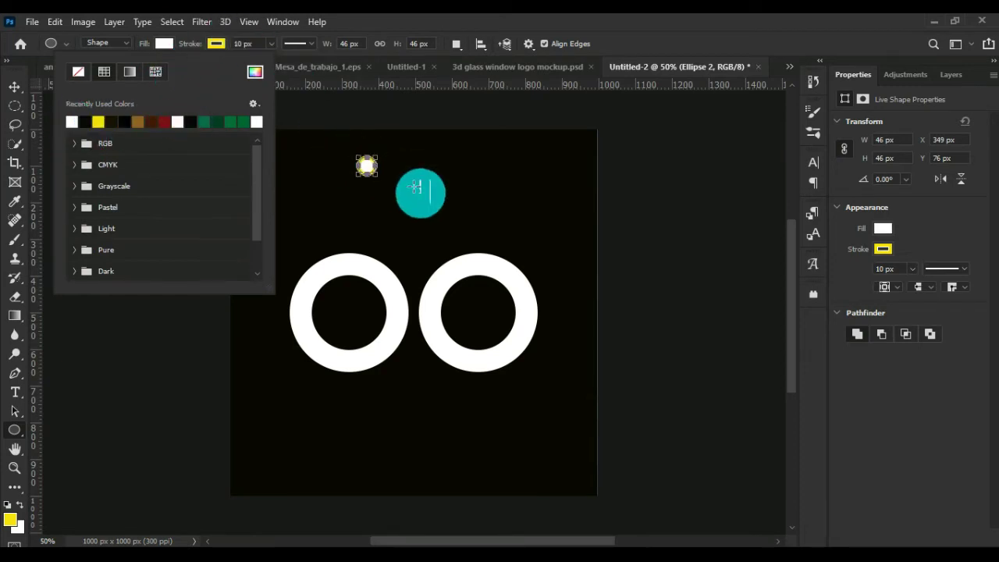
pyautogui.click(373, 177)
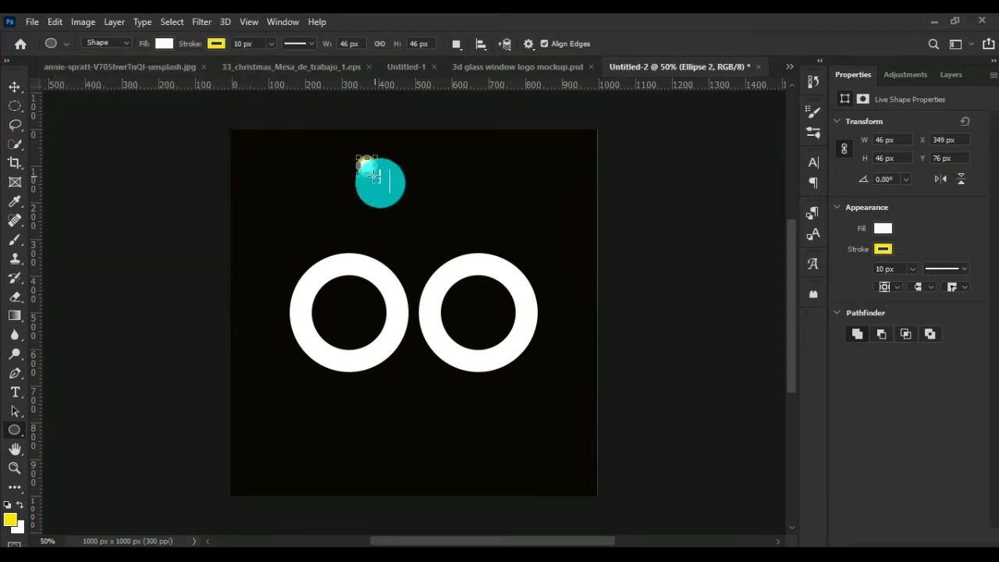
pyautogui.moveTo(373, 178); pyautogui.dragTo(375, 175)
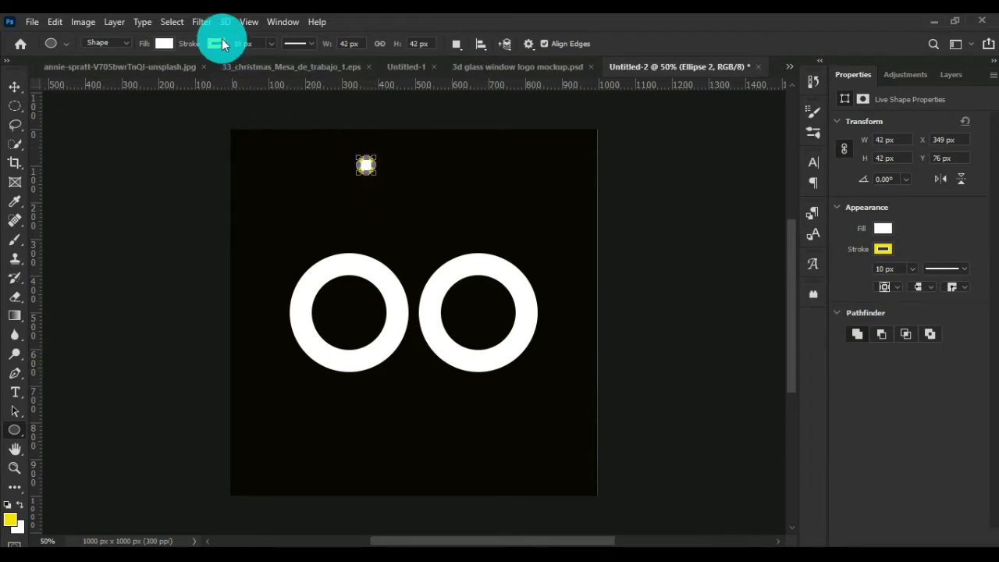
pyautogui.click(219, 43)
pyautogui.click(132, 72)
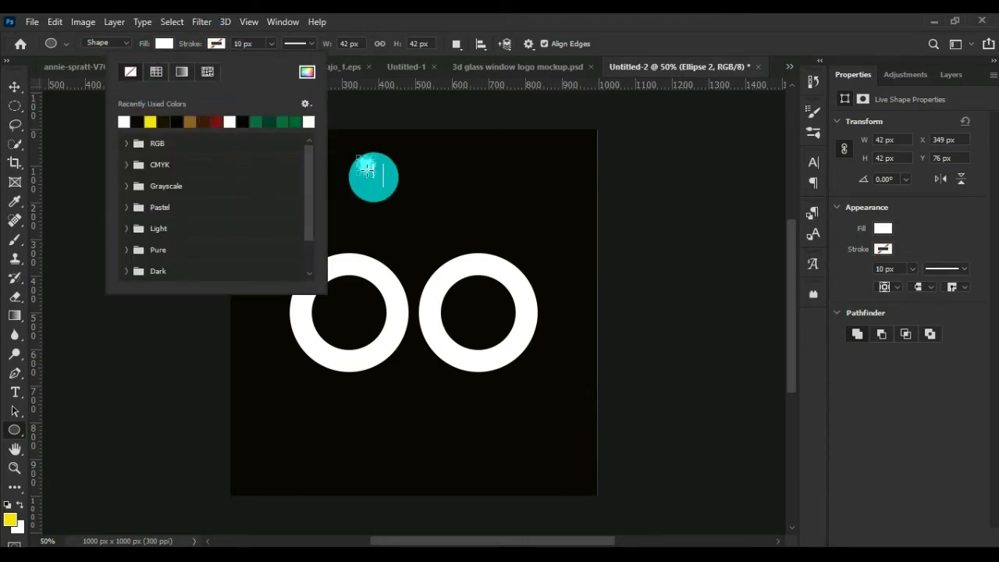
pyautogui.click(16, 91)
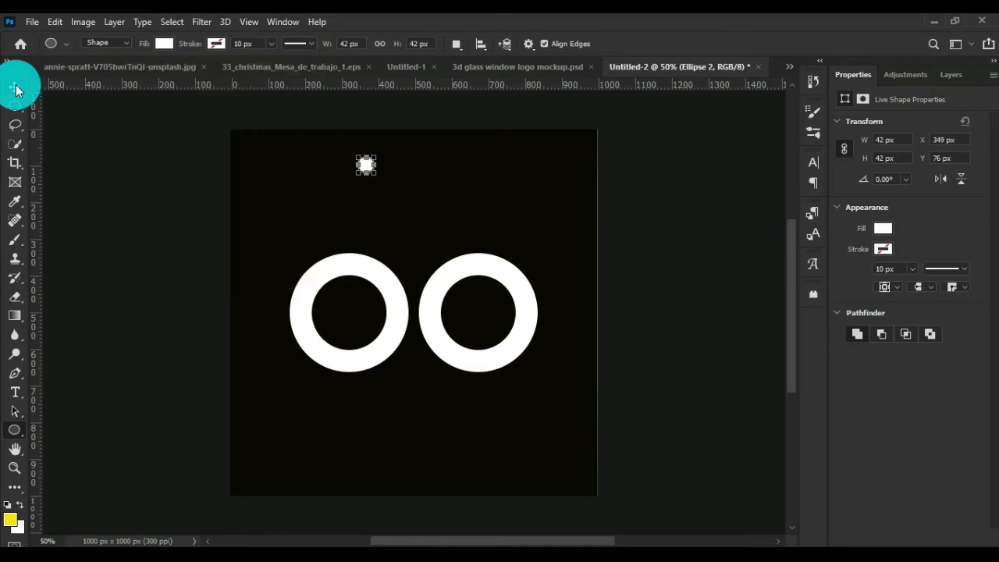
pyautogui.click(366, 165)
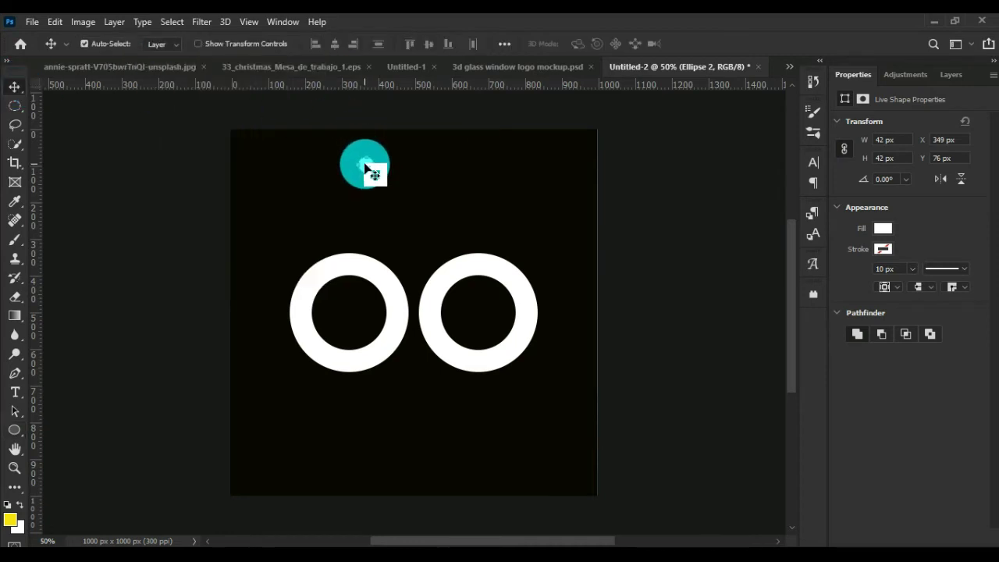
# Move the small white circle, Ellipse 2, into the centre of the left ring.
pyautogui.moveTo(365, 166); pyautogui.dragTo(370, 312)
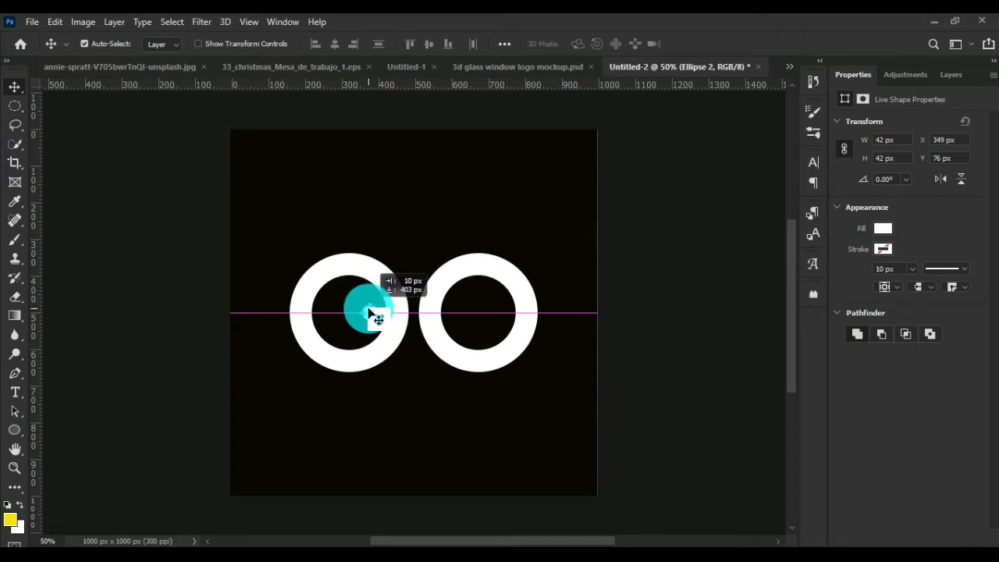
pyautogui.moveTo(370, 312); pyautogui.dragTo(371, 313)
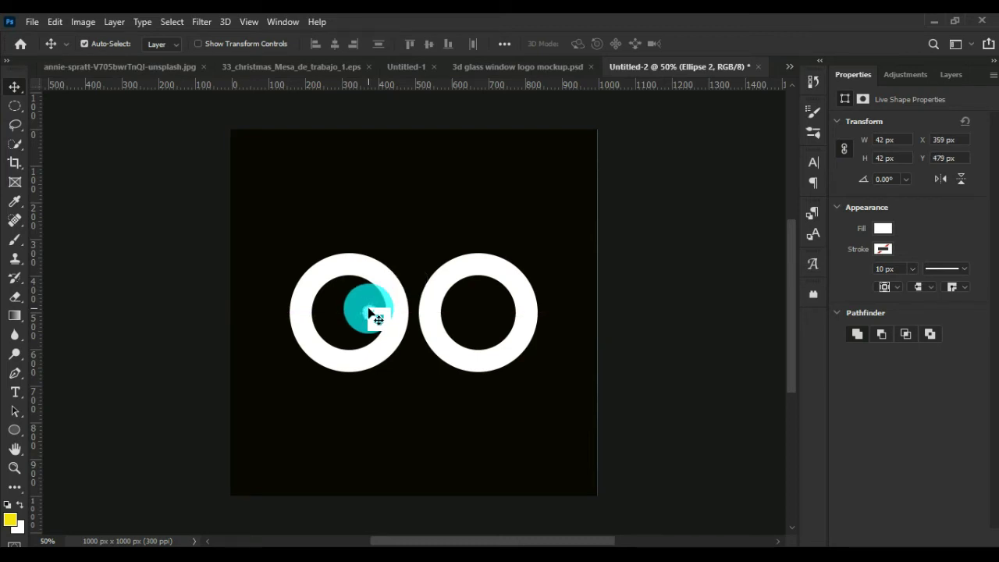
pyautogui.rightClick(370, 312)
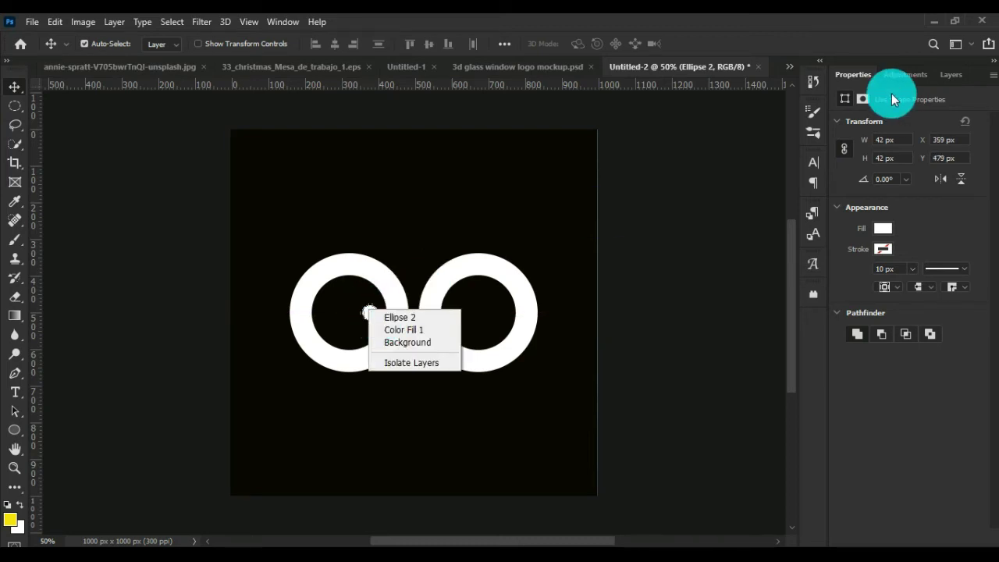
pyautogui.click(947, 78)
pyautogui.click(947, 75)
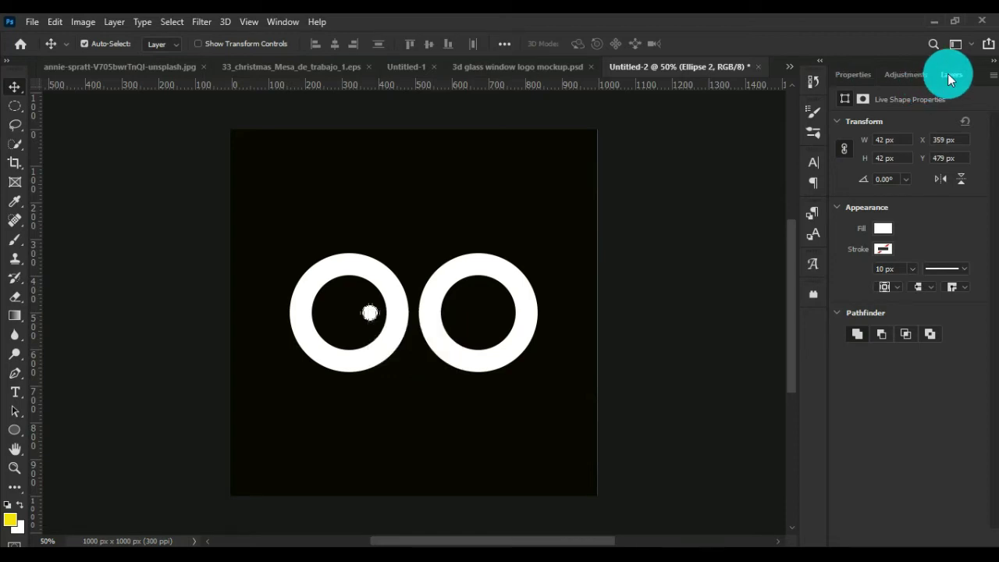
pyautogui.rightClick(944, 232)
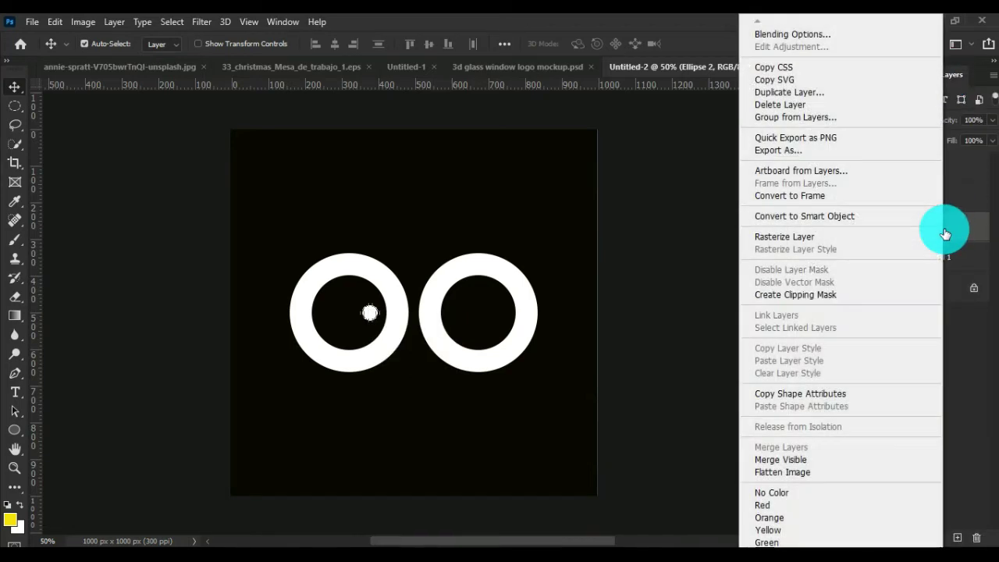
pyautogui.click(821, 106)
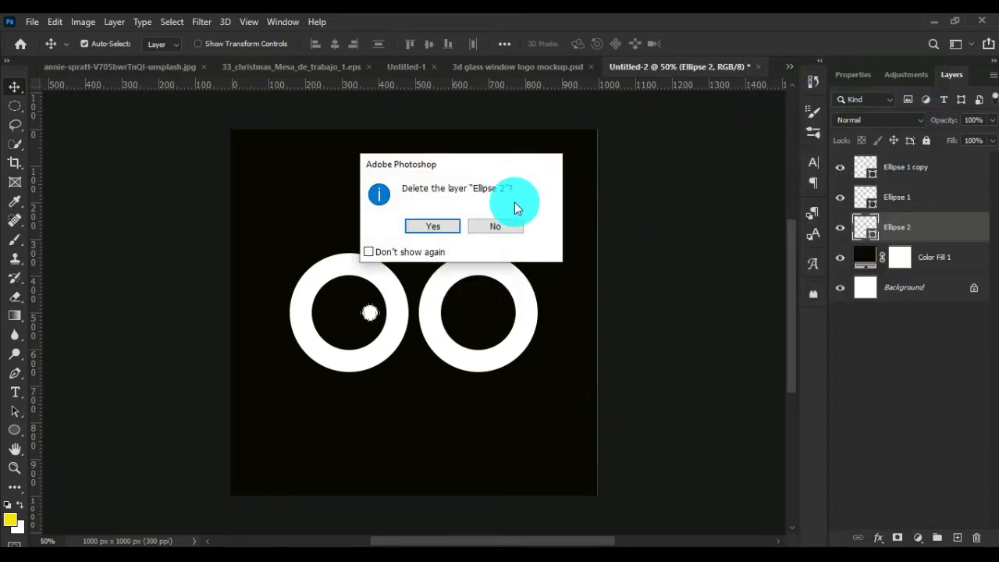
pyautogui.click(511, 226)
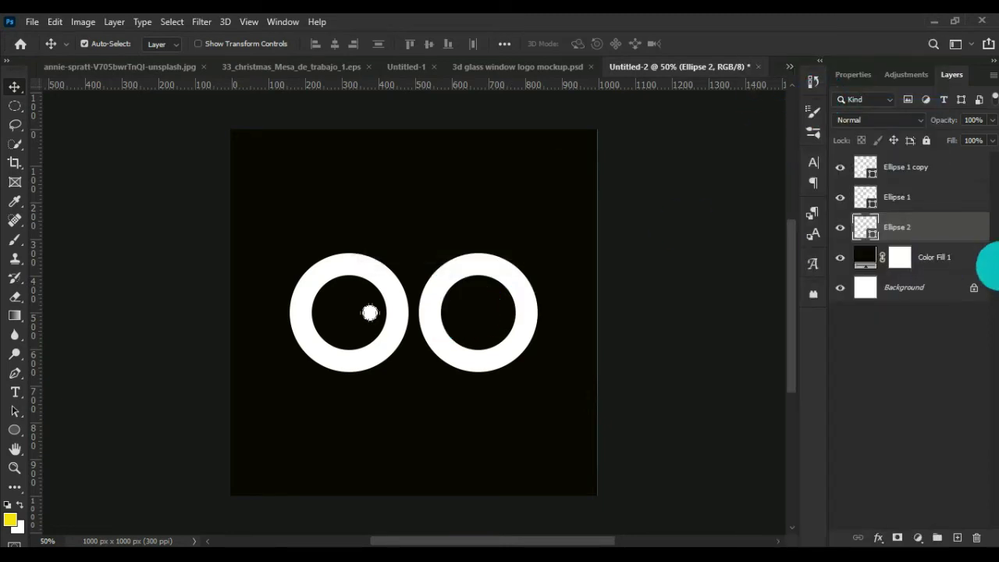
# Duplicate Ellipse 2 and move the copy into the right ring.
pyautogui.rightClick(967, 229)
pyautogui.click(817, 93)
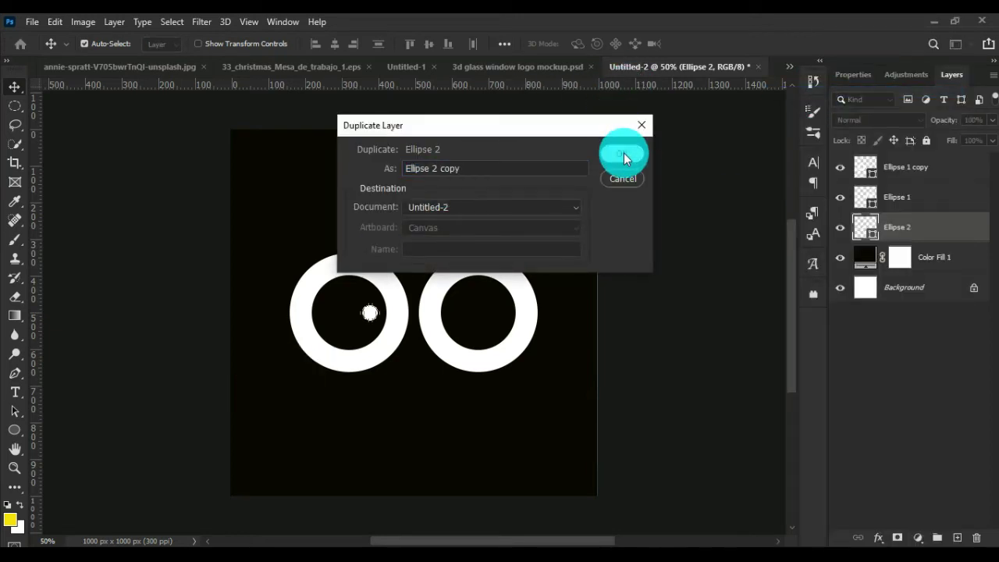
pyautogui.click(624, 156)
pyautogui.moveTo(381, 320)
pyautogui.mouseDown()
pyautogui.moveTo(370, 314)
pyautogui.moveTo(463, 316)
pyautogui.mouseUp()
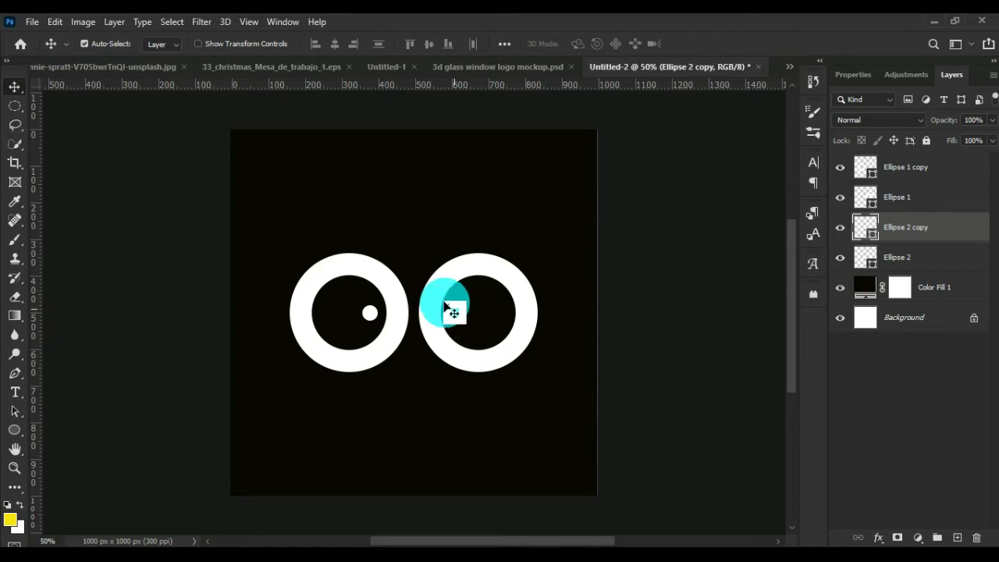
pyautogui.click(364, 181)
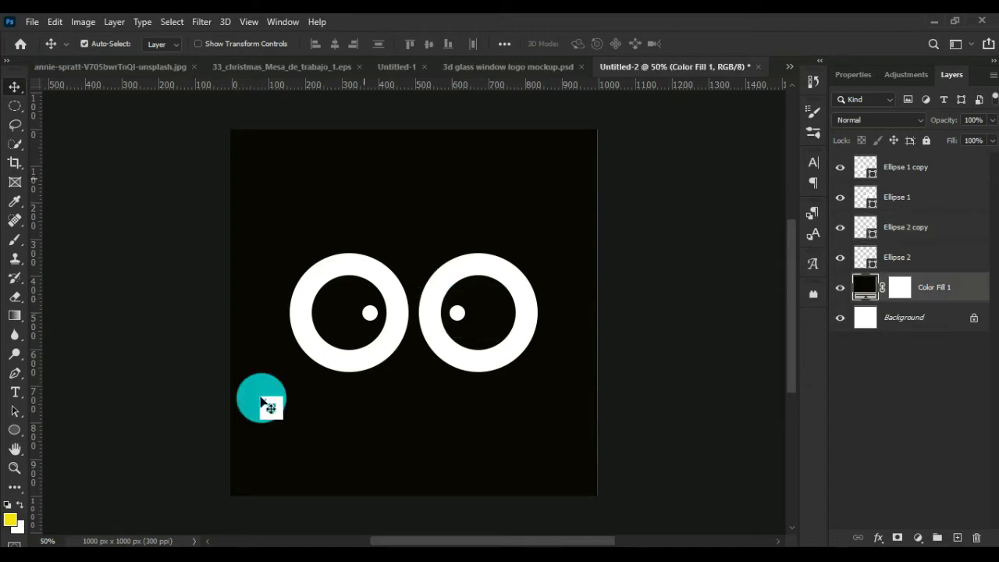
# Draw a yellow circle above the left ring and position a circular selection over it.
pyautogui.click(13, 430)
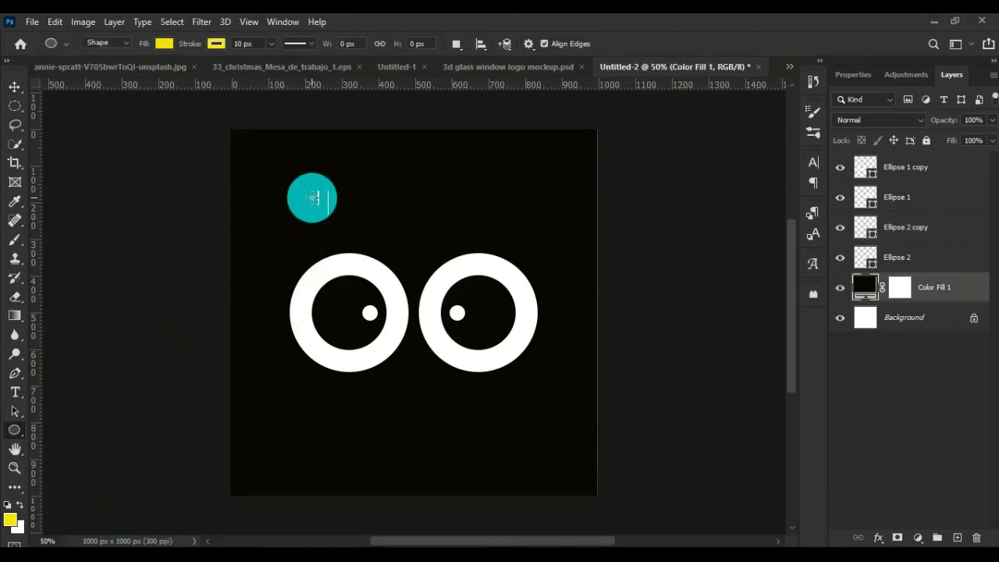
pyautogui.moveTo(312, 197); pyautogui.dragTo(401, 273)
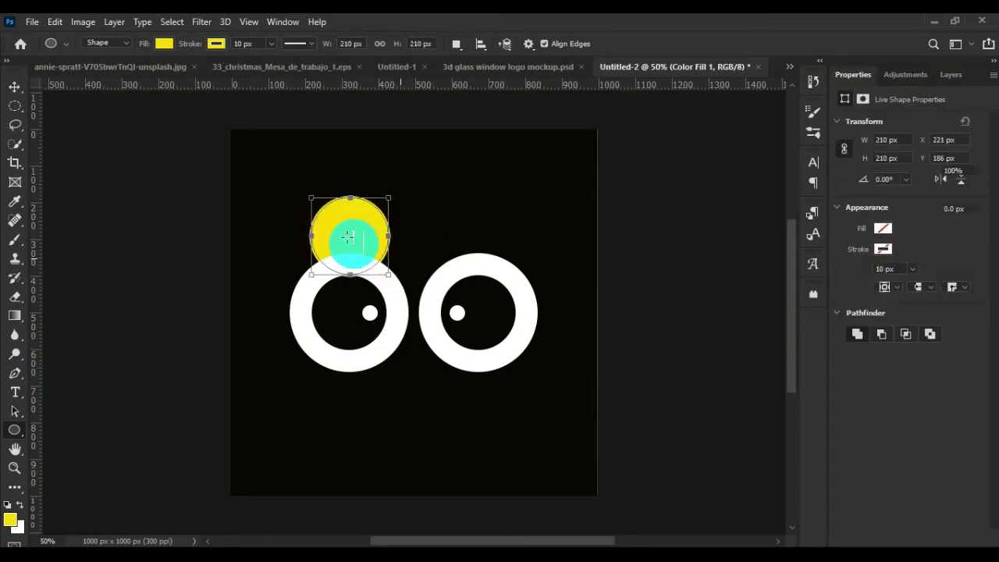
pyautogui.click(14, 107)
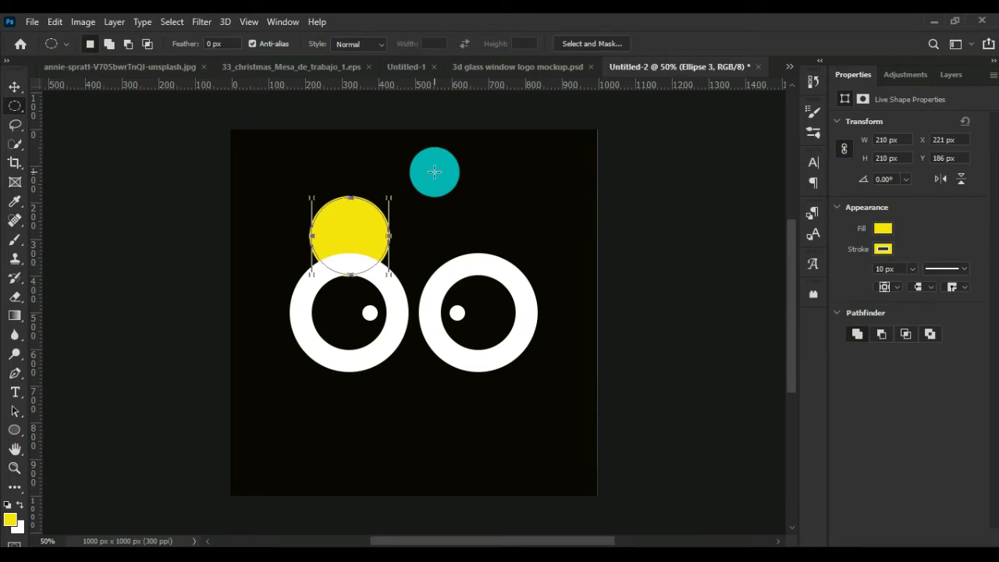
pyautogui.moveTo(434, 171); pyautogui.dragTo(545, 346)
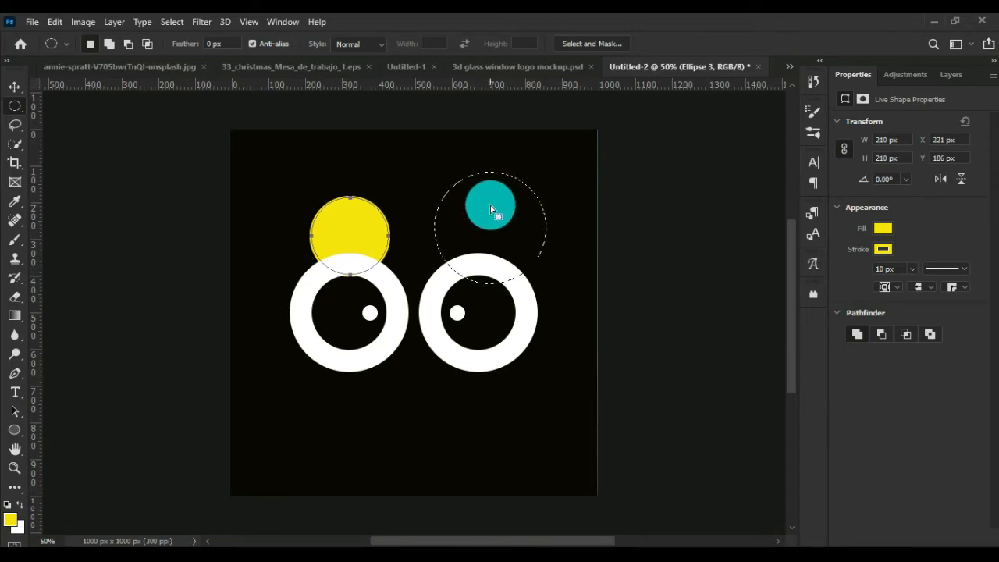
pyautogui.moveTo(490, 206); pyautogui.dragTo(361, 254)
pyautogui.moveTo(360, 256); pyautogui.dragTo(355, 249)
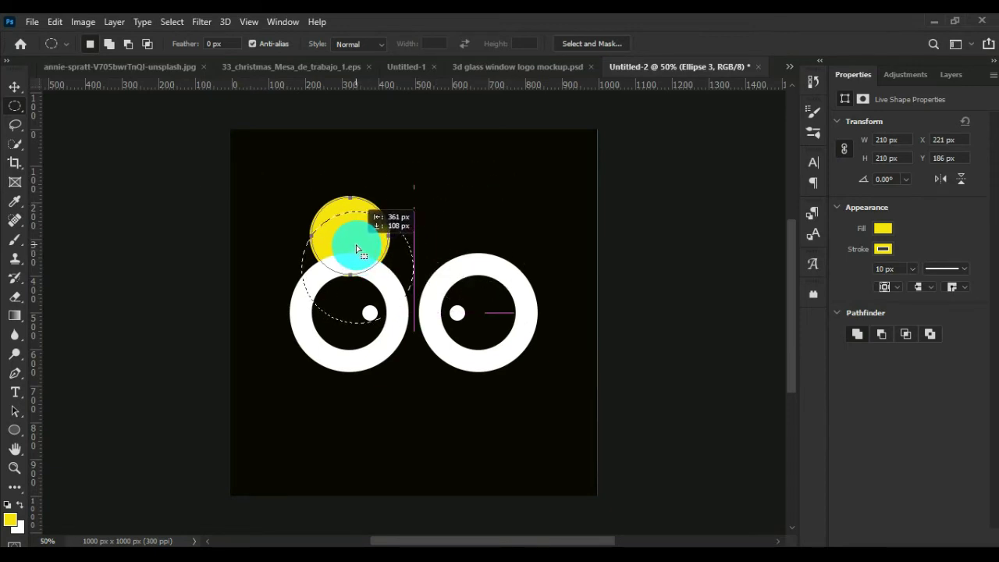
pyautogui.moveTo(355, 250); pyautogui.dragTo(354, 250)
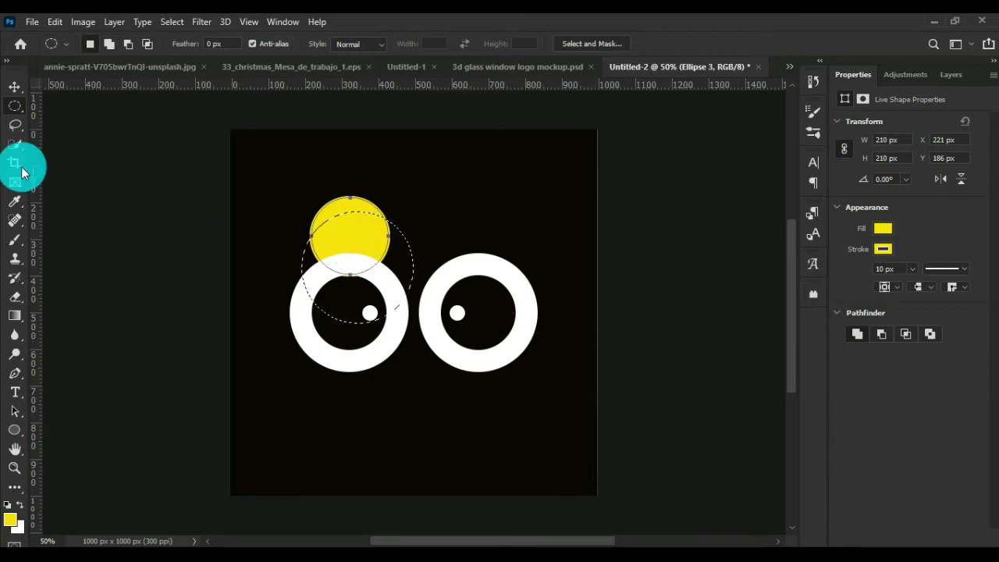
# Rasterize Ellipse 3, erase its lower part into a crescent, and deselect.
pyautogui.click(15, 297)
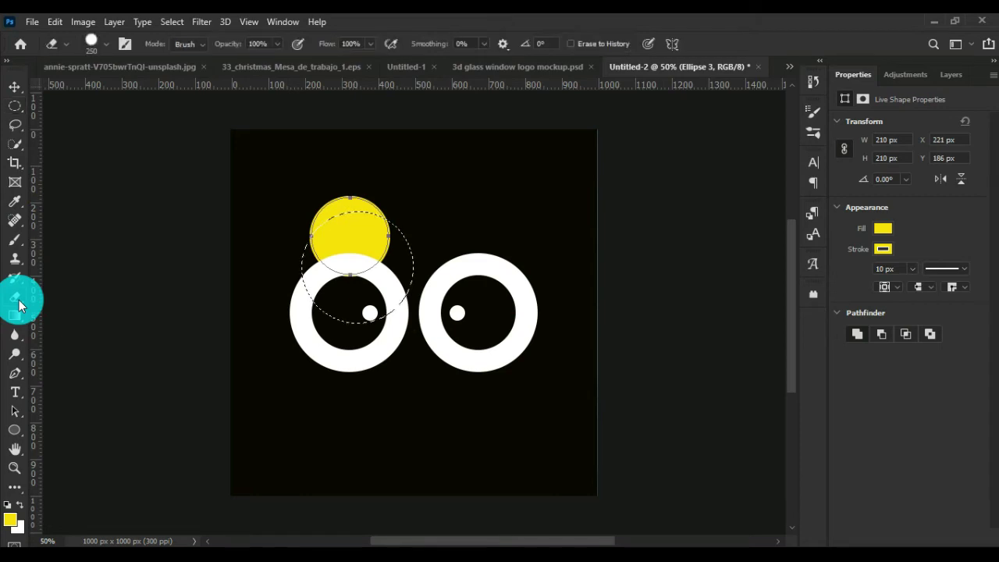
pyautogui.click(351, 275)
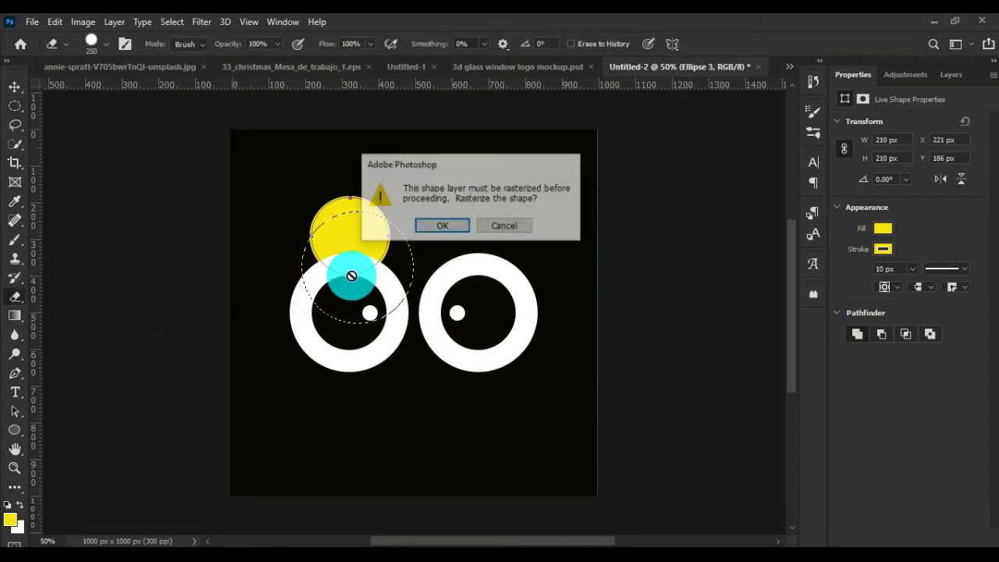
pyautogui.click(443, 227)
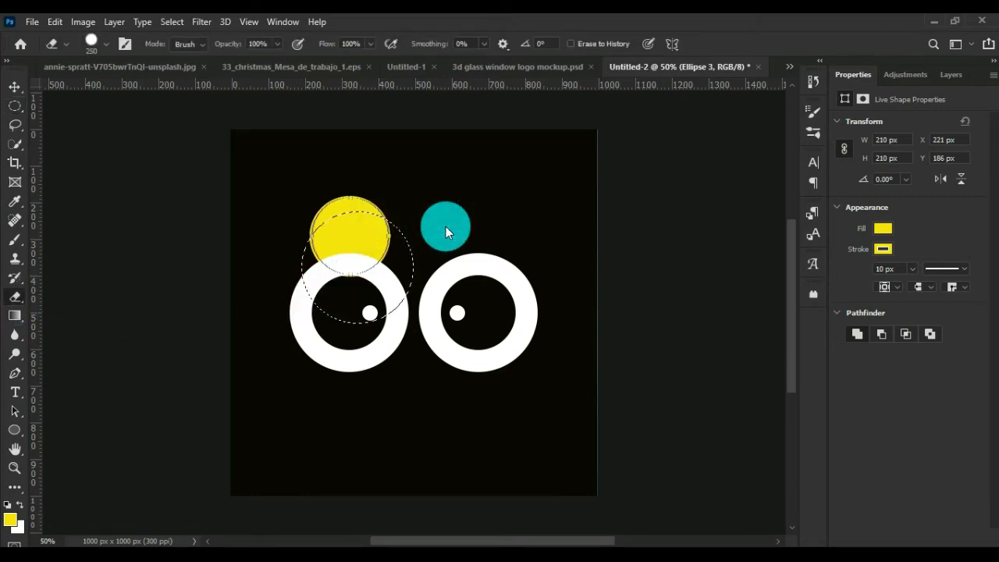
pyautogui.moveTo(446, 226)
pyautogui.mouseDown()
pyautogui.moveTo(364, 254)
pyautogui.moveTo(366, 293)
pyautogui.mouseUp()
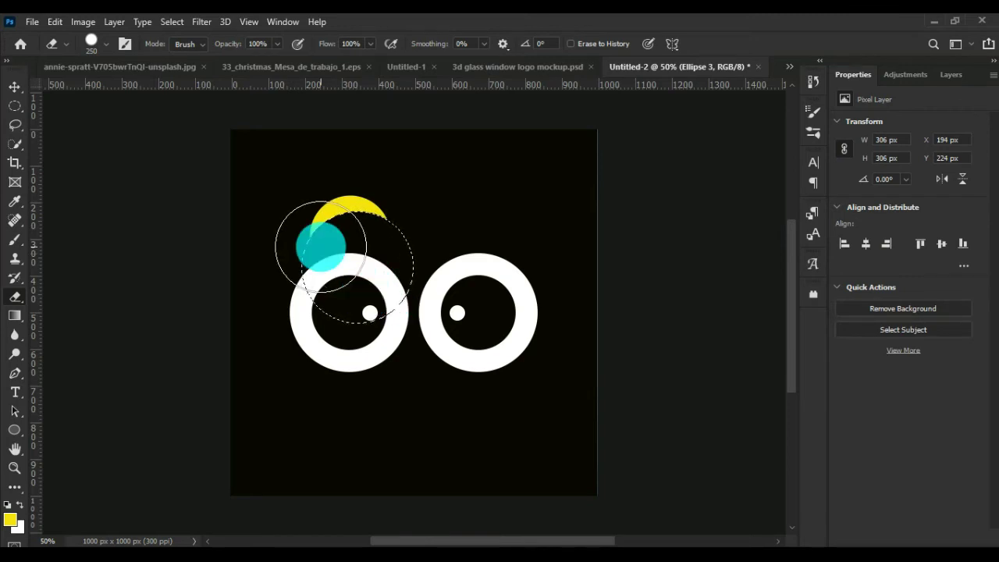
pyautogui.click(16, 104)
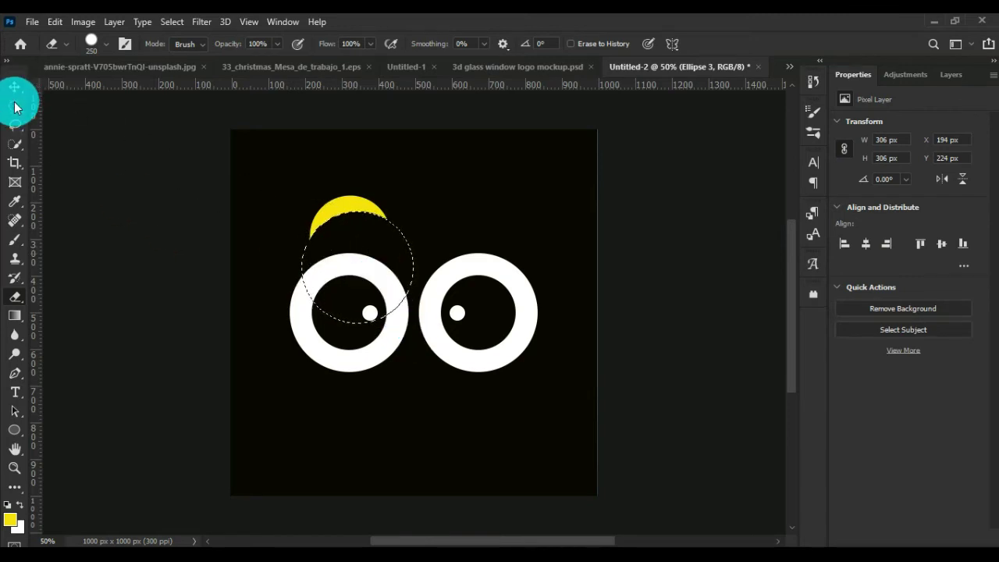
pyautogui.rightClick(356, 268)
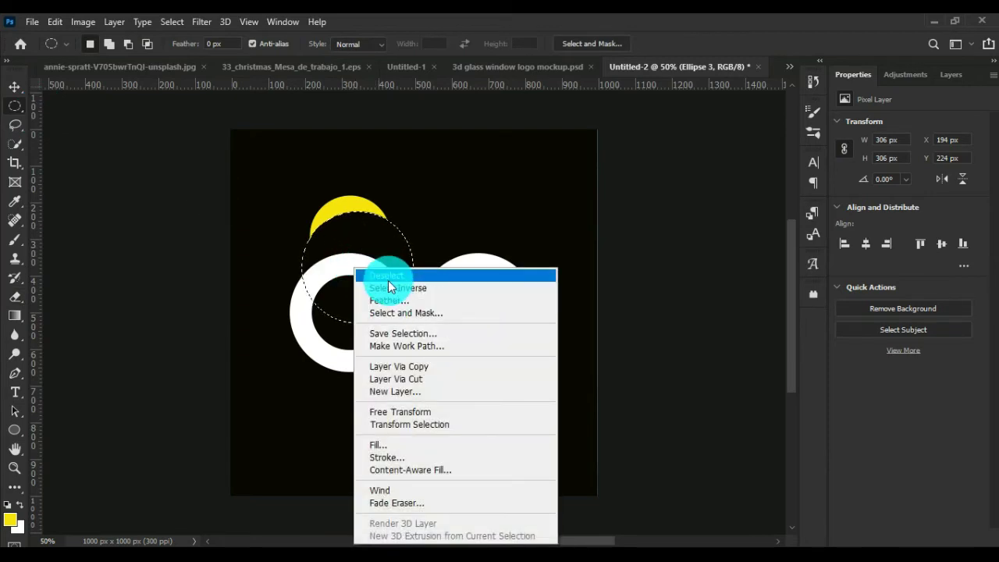
pyautogui.click(388, 277)
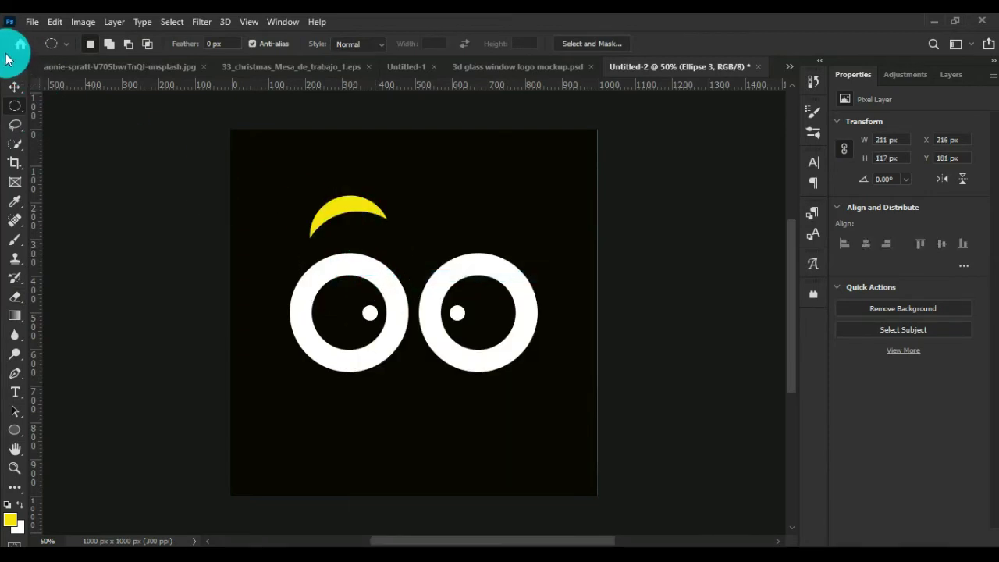
pyautogui.click(15, 87)
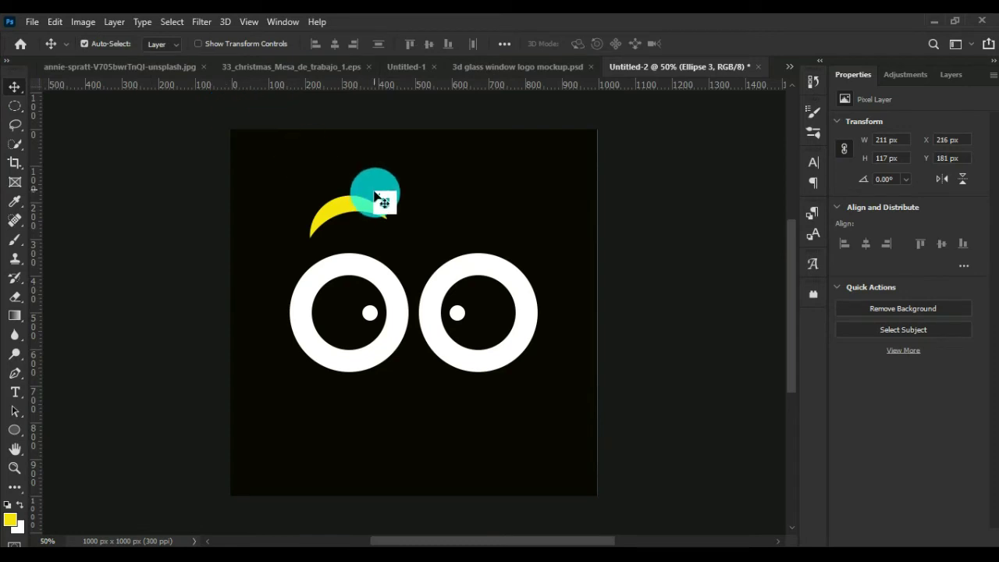
# Scale the yellow crescent to about 93.56% (198 × 109 px), centred above the right ring.
pyautogui.moveTo(366, 213)
pyautogui.mouseDown()
pyautogui.moveTo(356, 212)
pyautogui.moveTo(478, 221)
pyautogui.mouseUp()
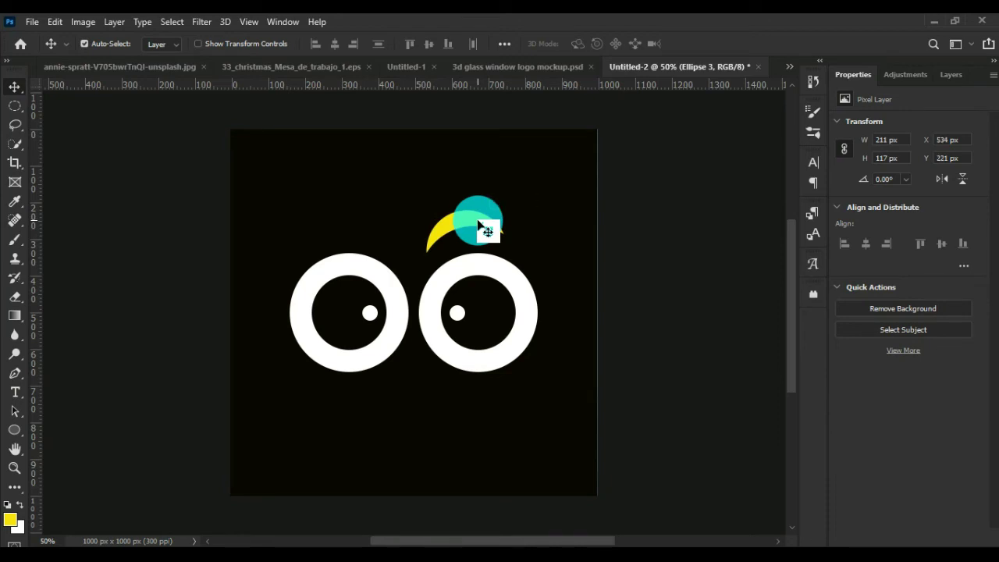
pyautogui.hotkey('ctrl', 't')
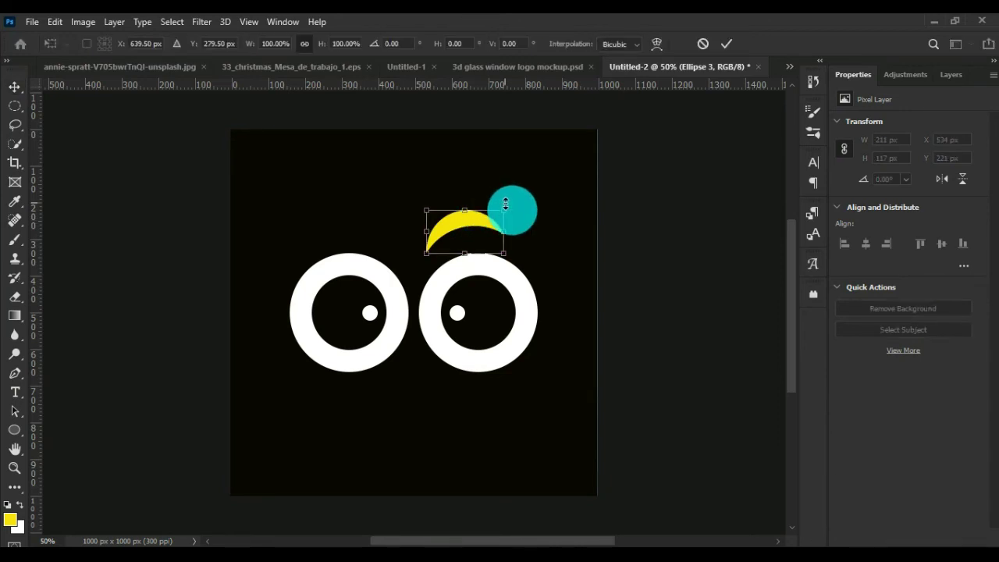
pyautogui.moveTo(505, 206)
pyautogui.mouseDown()
pyautogui.moveTo(470, 230)
pyautogui.moveTo(480, 229)
pyautogui.mouseUp()
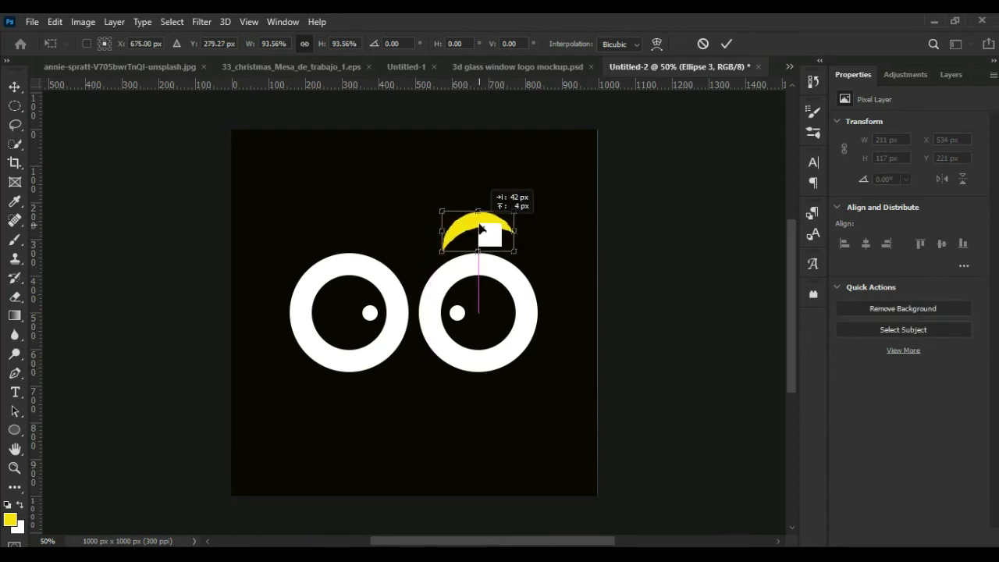
pyautogui.moveTo(480, 229); pyautogui.dragTo(481, 227)
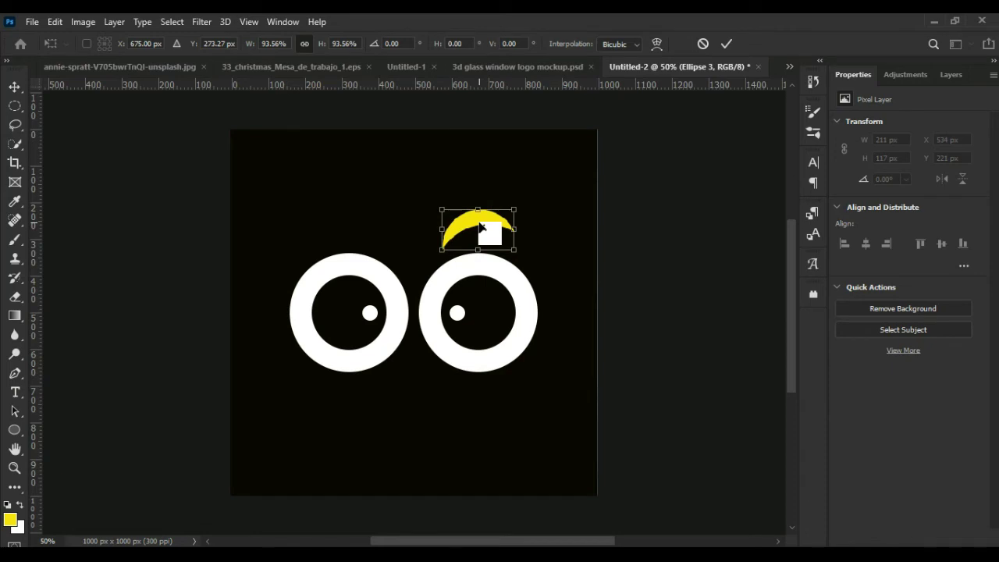
pyautogui.press('Return')
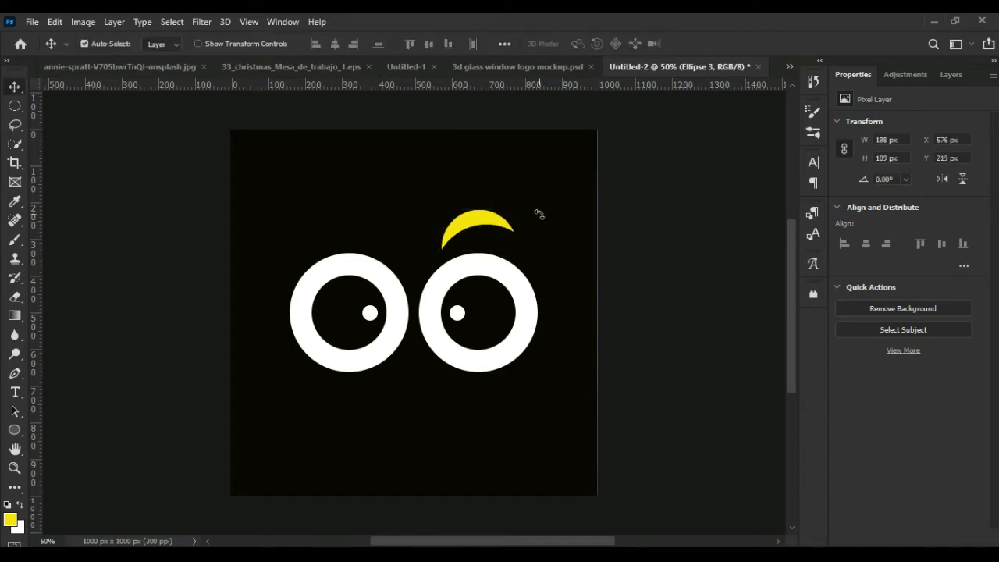
# Duplicate the Ellipse 3 eyebrow layer as Ellipse 3 copy.
pyautogui.click(948, 73)
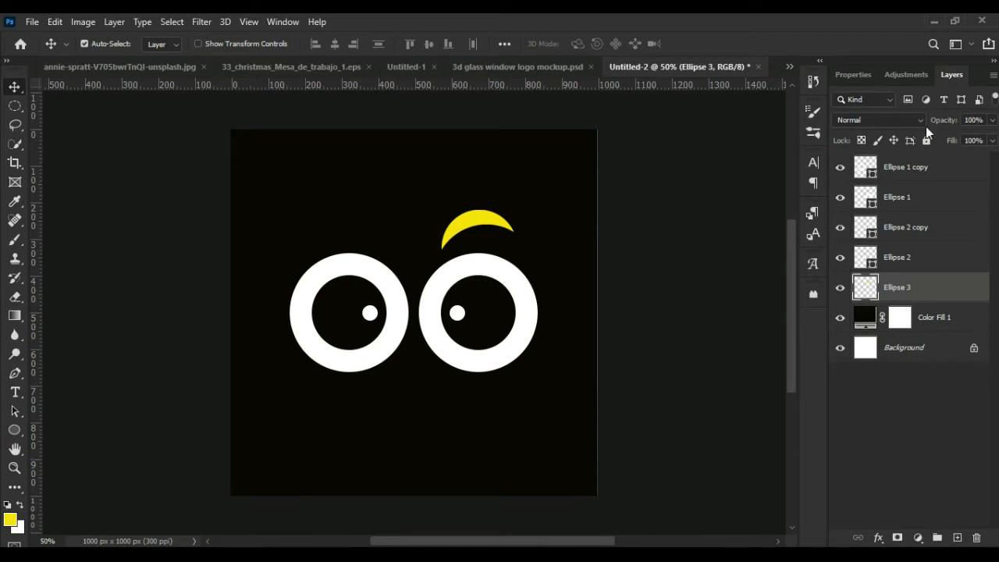
pyautogui.rightClick(953, 293)
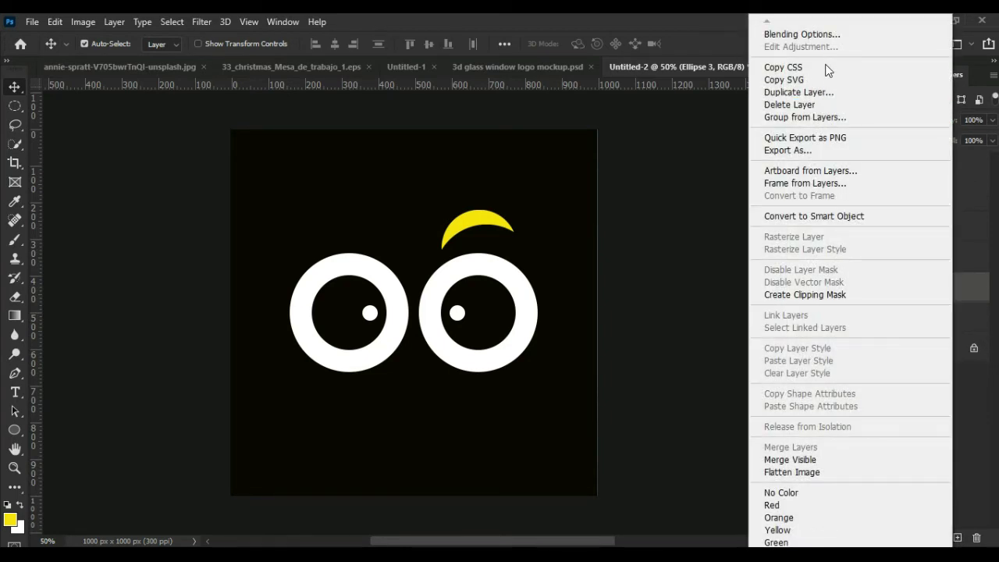
pyautogui.click(796, 92)
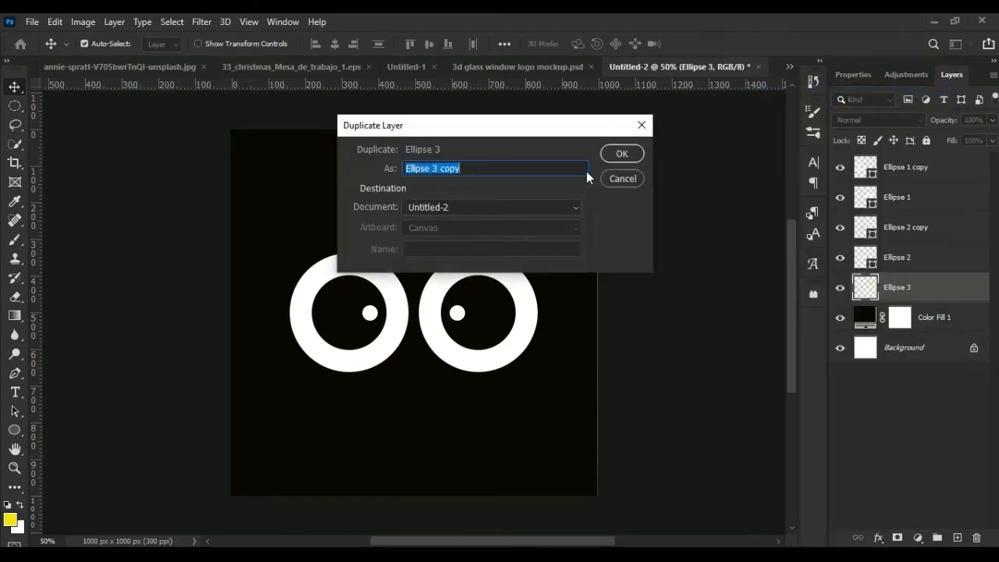
pyautogui.click(622, 155)
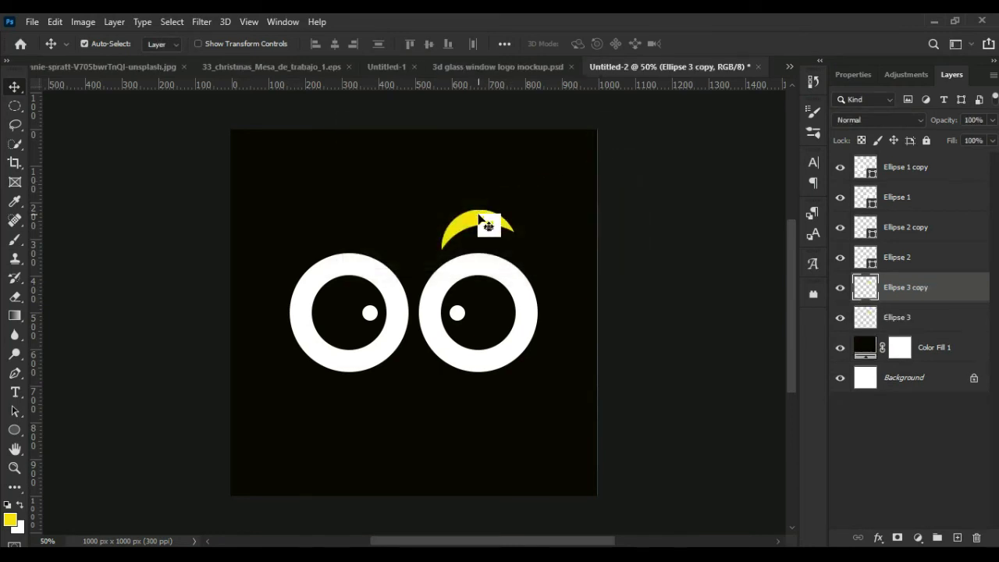
# Flip the eyebrow copy horizontally and place it above the left eye ring.
pyautogui.hotkey('ctrl', 't')
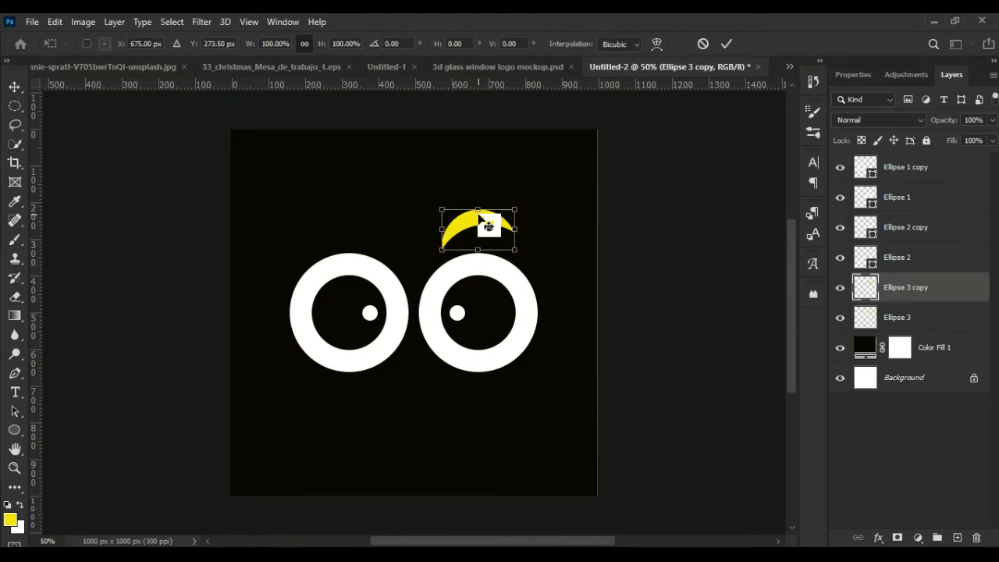
pyautogui.rightClick(481, 226)
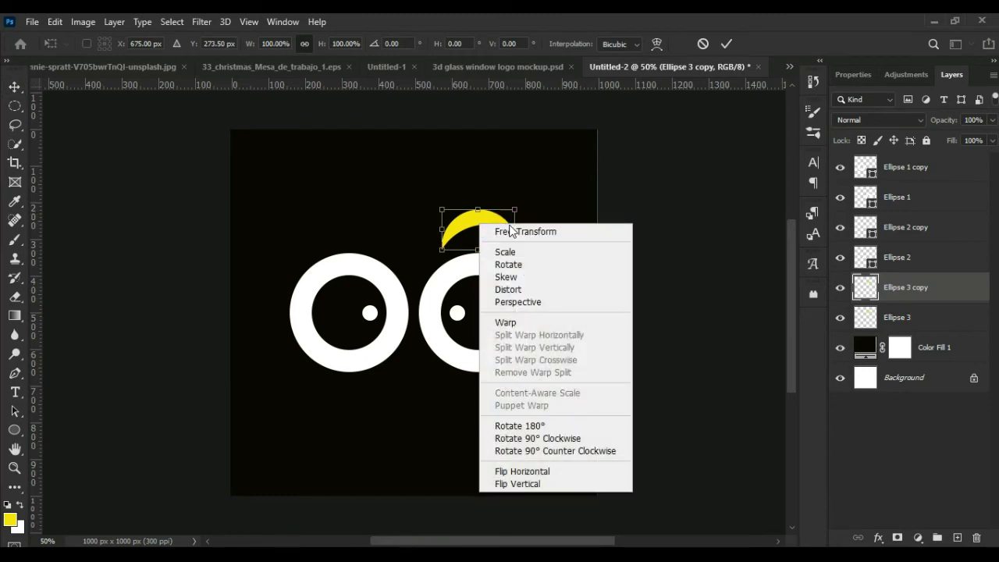
pyautogui.click(559, 471)
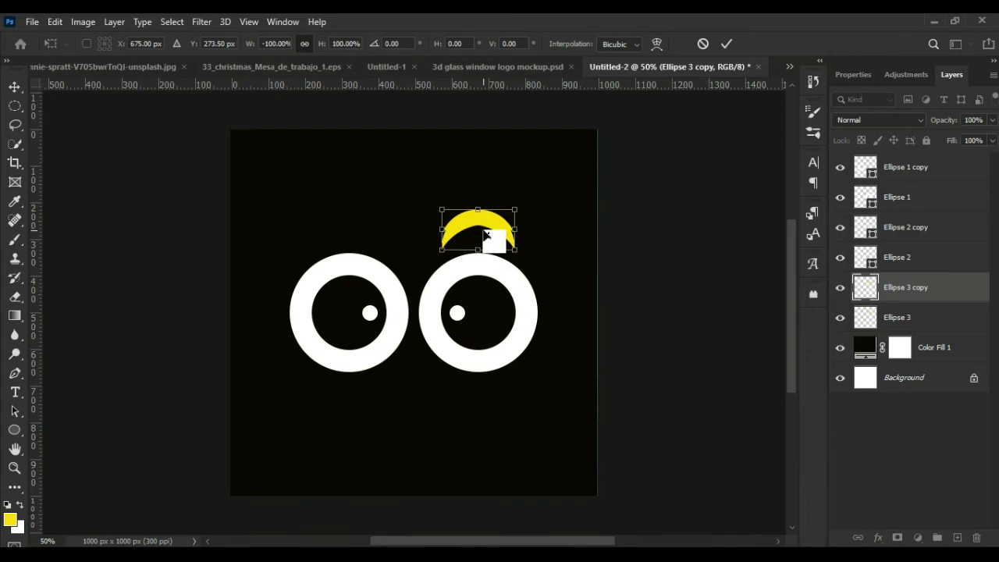
pyautogui.moveTo(486, 234); pyautogui.dragTo(359, 238)
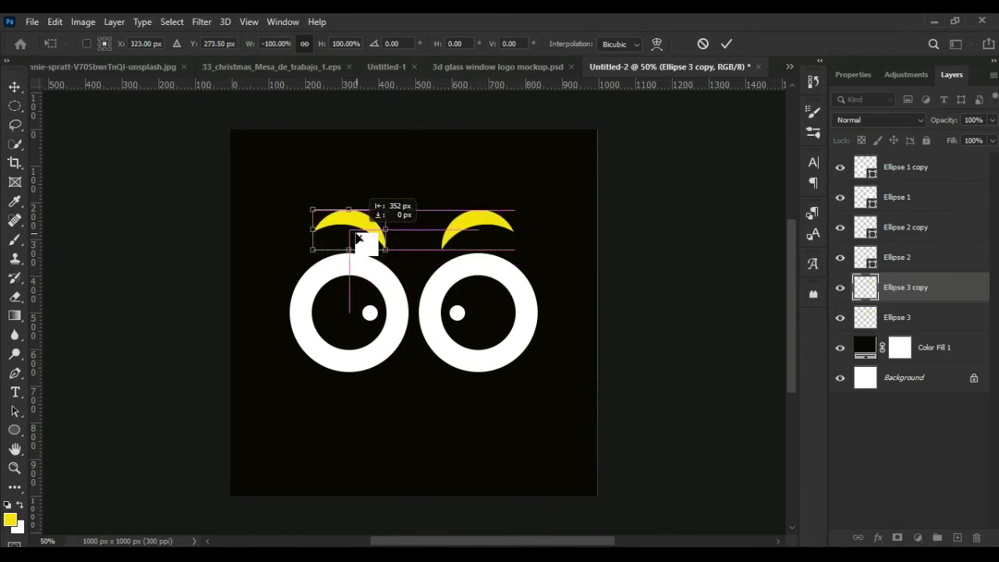
pyautogui.moveTo(359, 238); pyautogui.dragTo(359, 238)
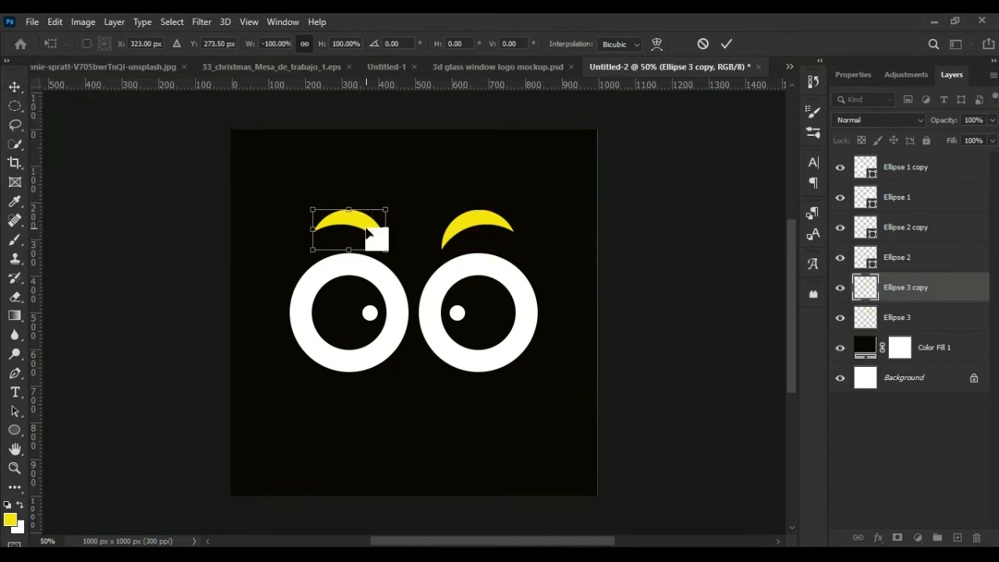
pyautogui.click(16, 90)
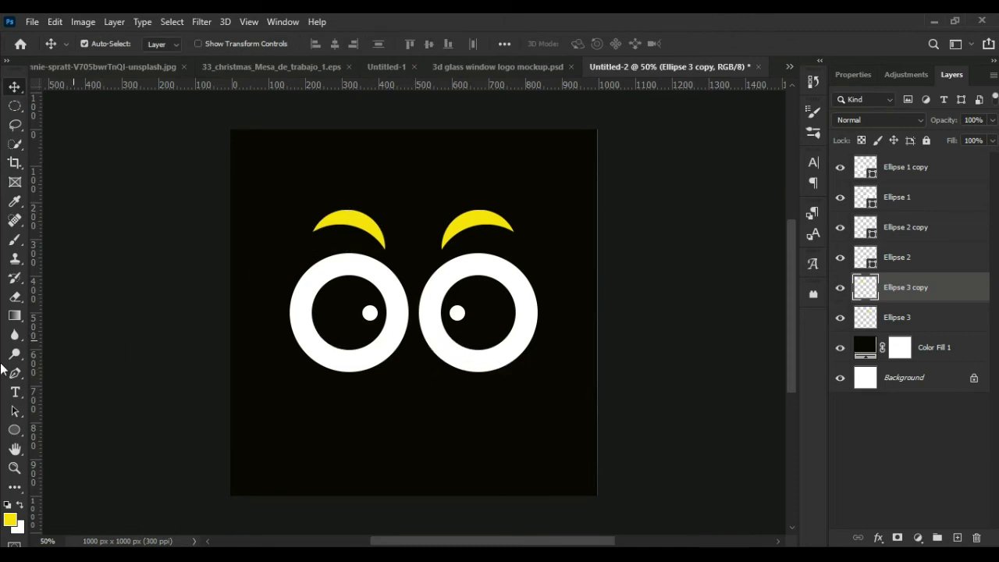
# Start a 36 pt text layer to the left of the eye rings.
pyautogui.click(17, 394)
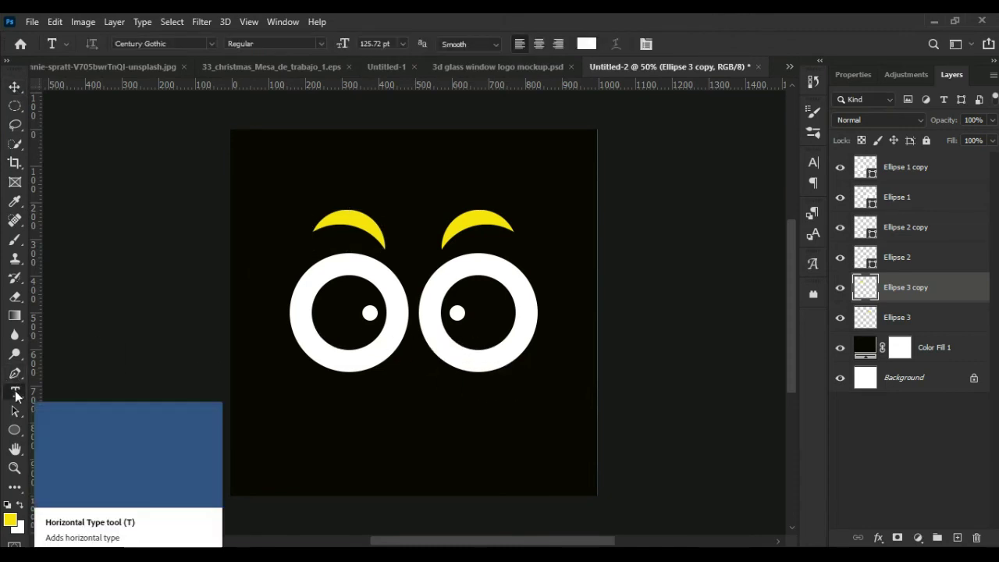
pyautogui.click(257, 329)
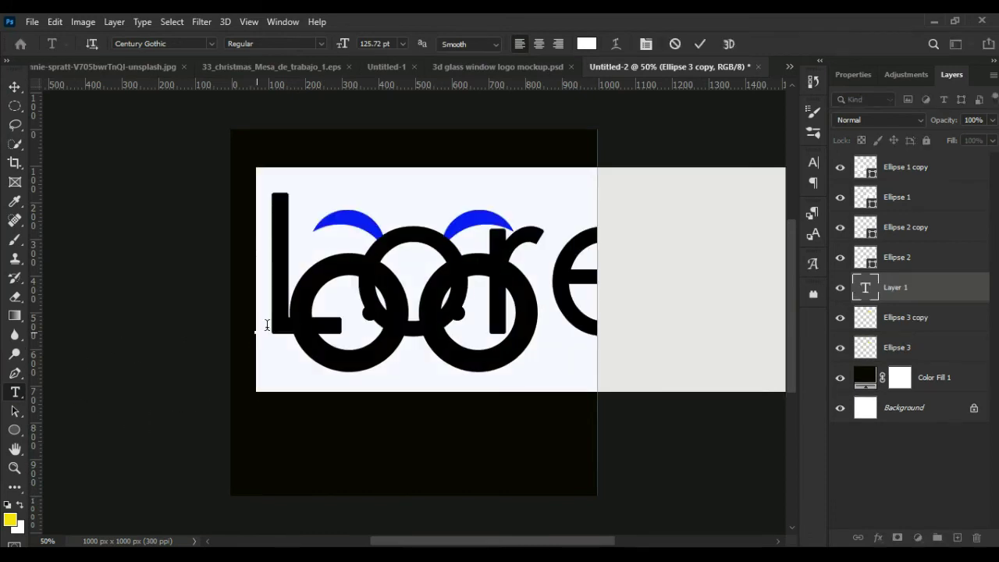
pyautogui.click(403, 44)
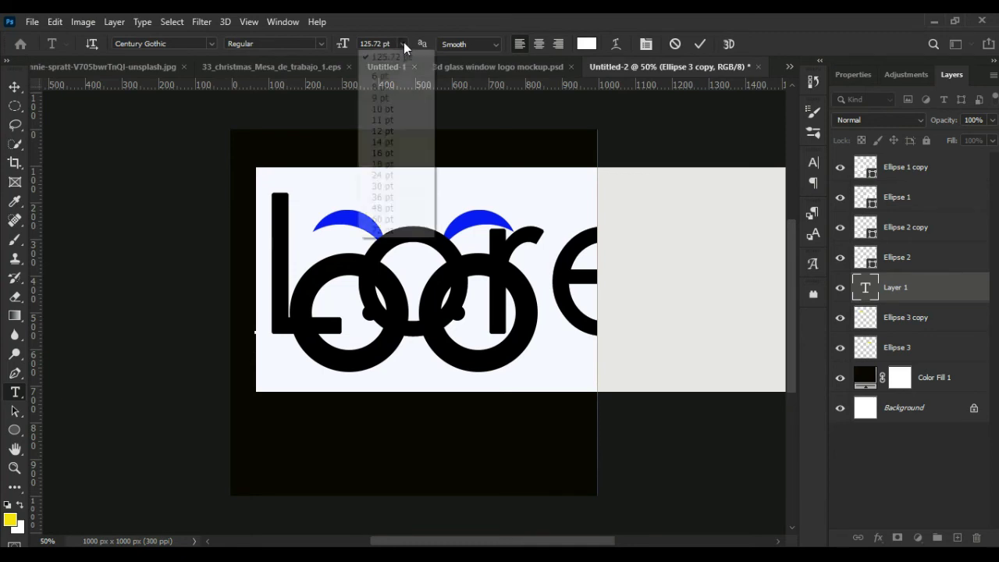
pyautogui.click(377, 188)
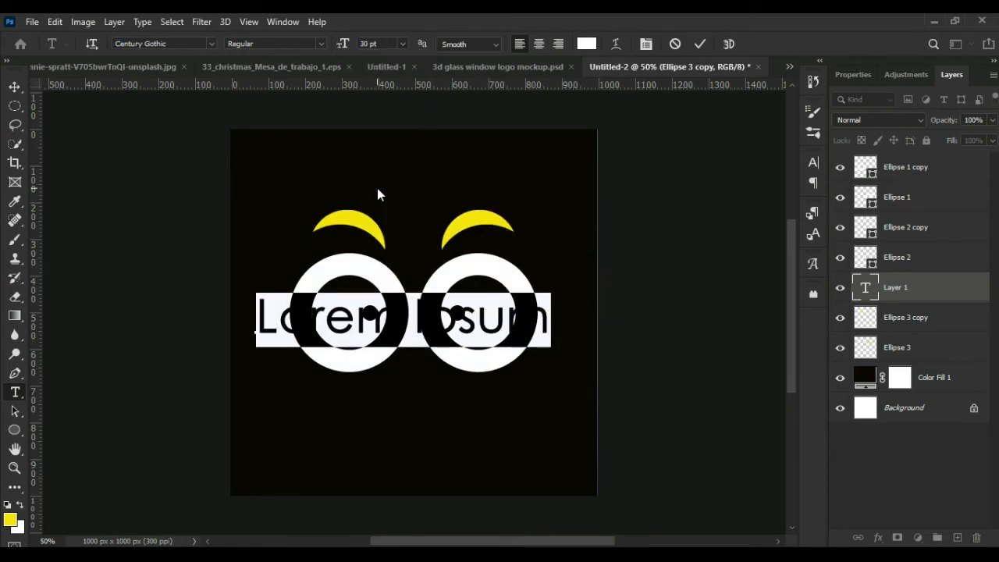
pyautogui.click(401, 44)
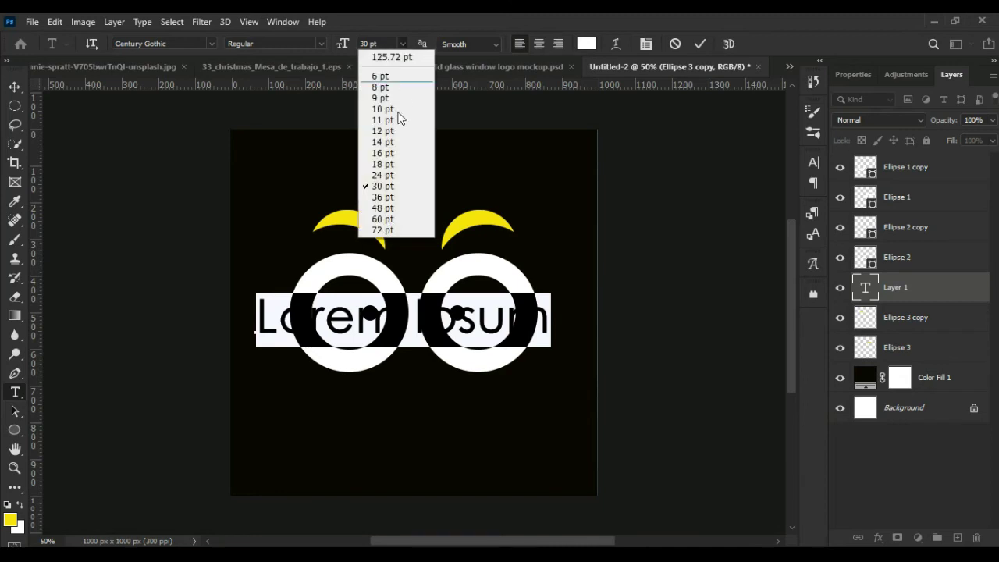
pyautogui.click(384, 196)
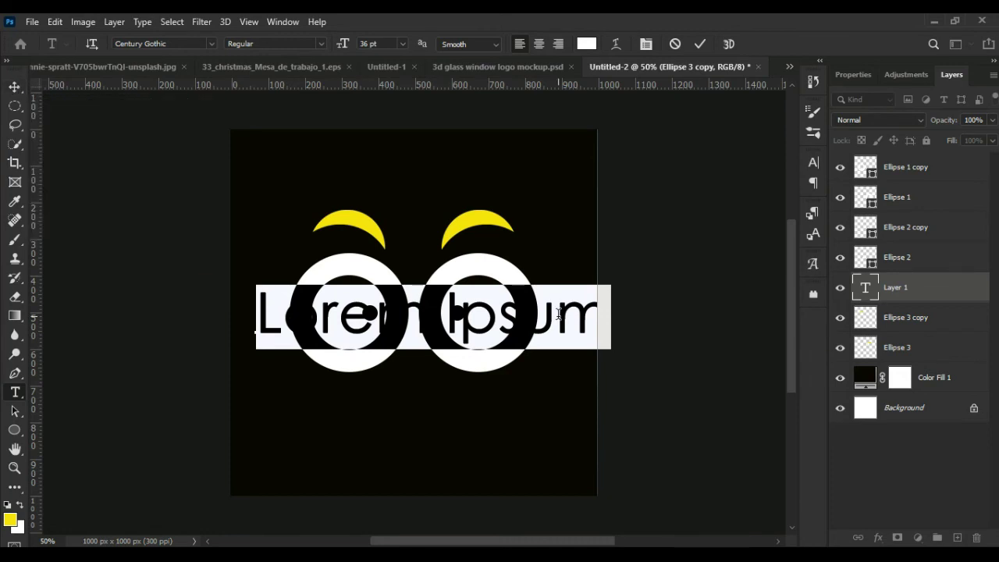
# Replace the placeholder with 'LO K' spacing, then remove one space before the K.
pyautogui.press('BackSpace')
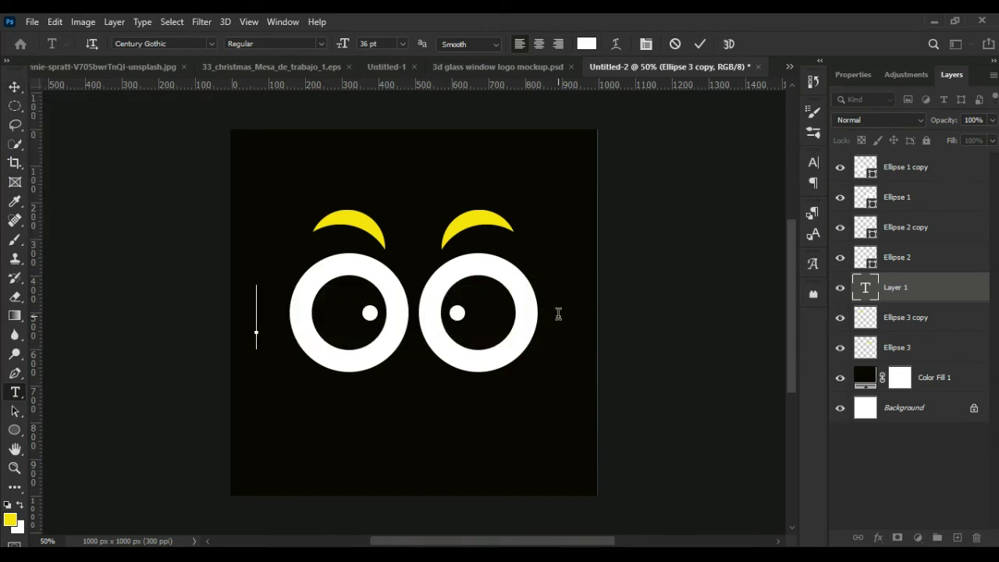
pyautogui.write('L')
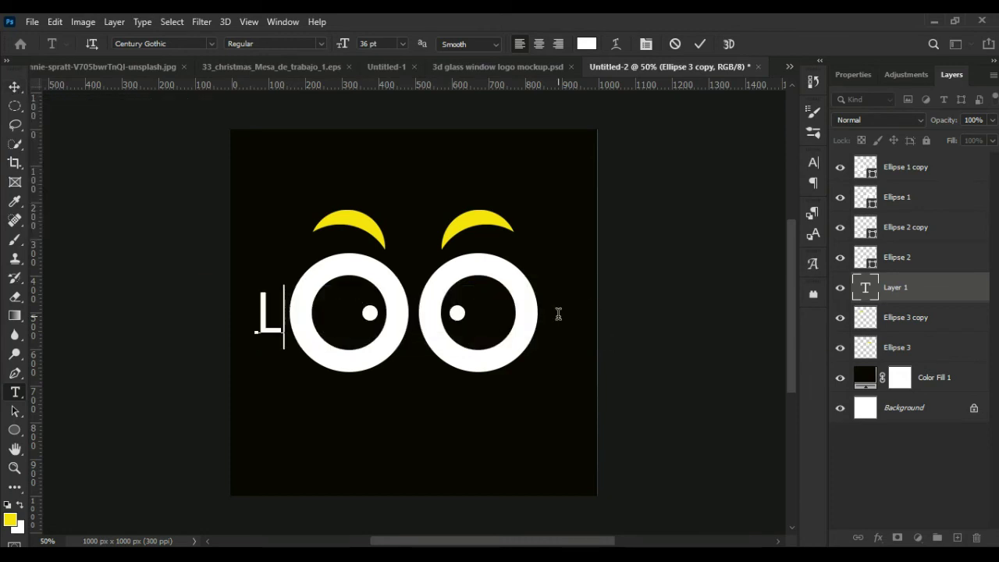
pyautogui.write('OO')
pyautogui.write('          K')
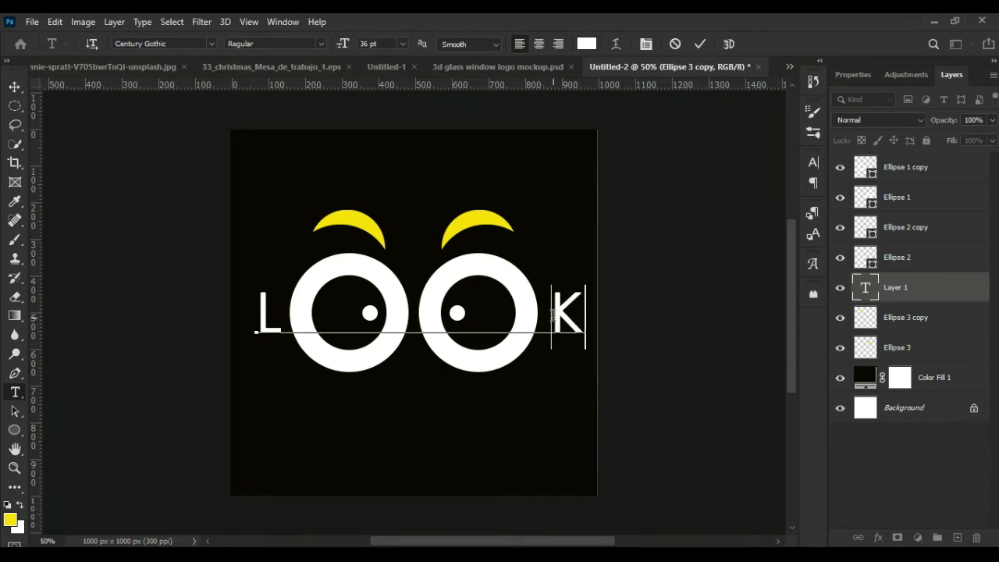
pyautogui.press('Left')
pyautogui.press('BackSpace')
# Commit the letters and nudge the right white ring rightward with the arrow keys.
pyautogui.click(13, 89)
pyautogui.click(442, 285)
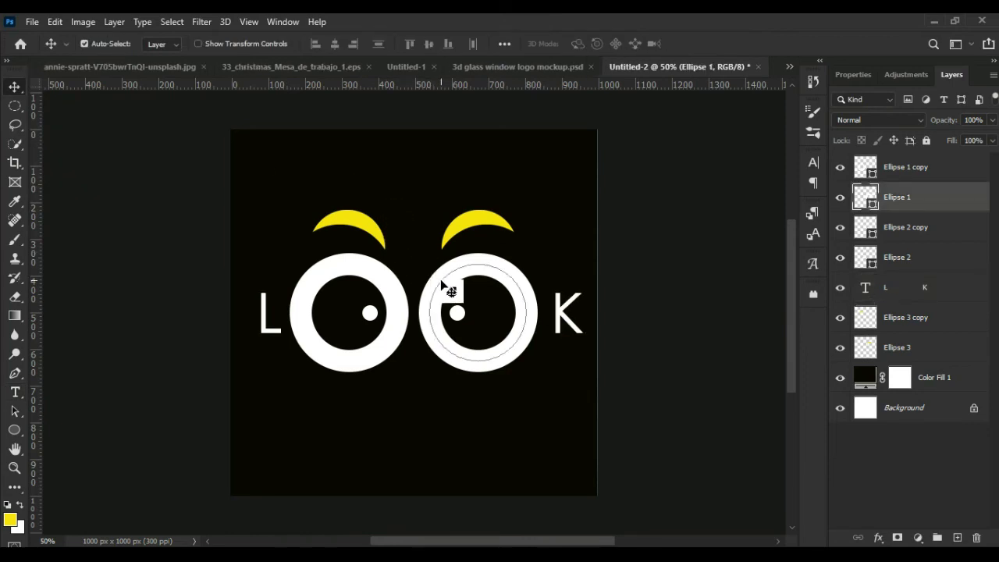
pyautogui.press('Right')
pyautogui.press('Right')
pyautogui.press('Right')
pyautogui.press('Right')
pyautogui.press('Right')
pyautogui.press('Right')
pyautogui.press('Right')
pyautogui.press('Right')
pyautogui.press('Right')
pyautogui.press('Right')
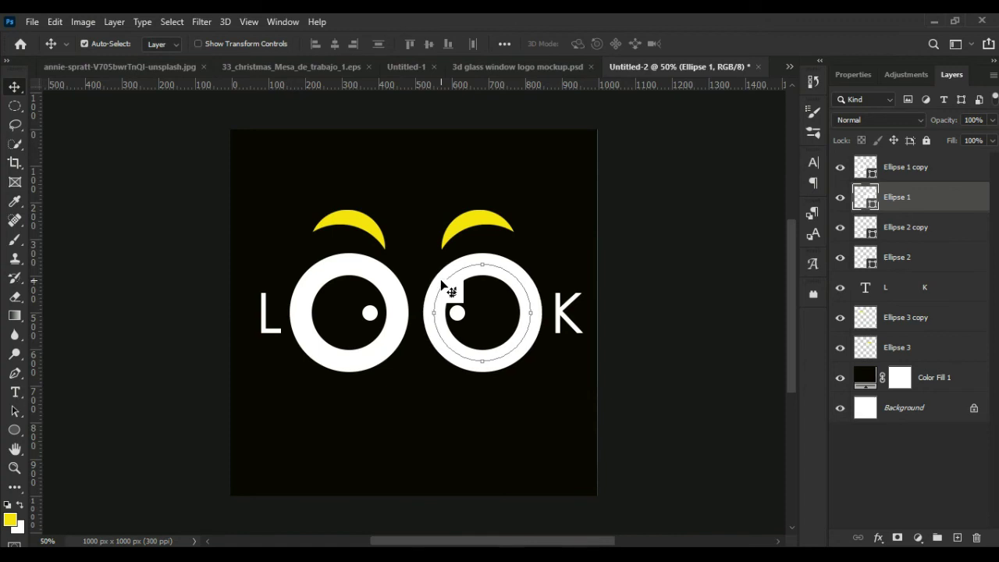
pyautogui.press('Right')
pyautogui.press('Right')
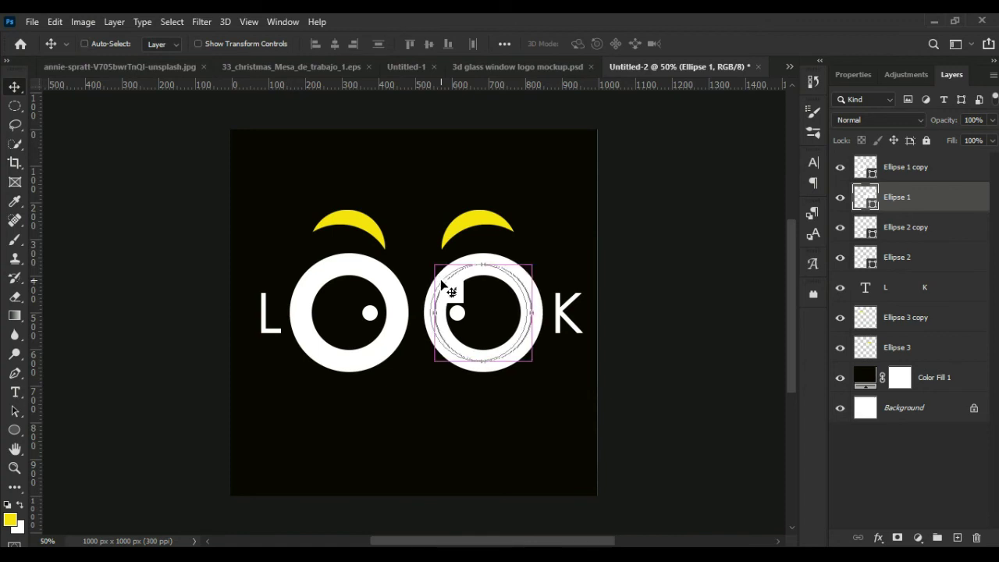
pyautogui.hotkey('shift', 'Left')
pyautogui.press('Right')
pyautogui.press('Right')
pyautogui.press('Right')
pyautogui.press('Right')
pyautogui.press('Right')
pyautogui.press('Right')
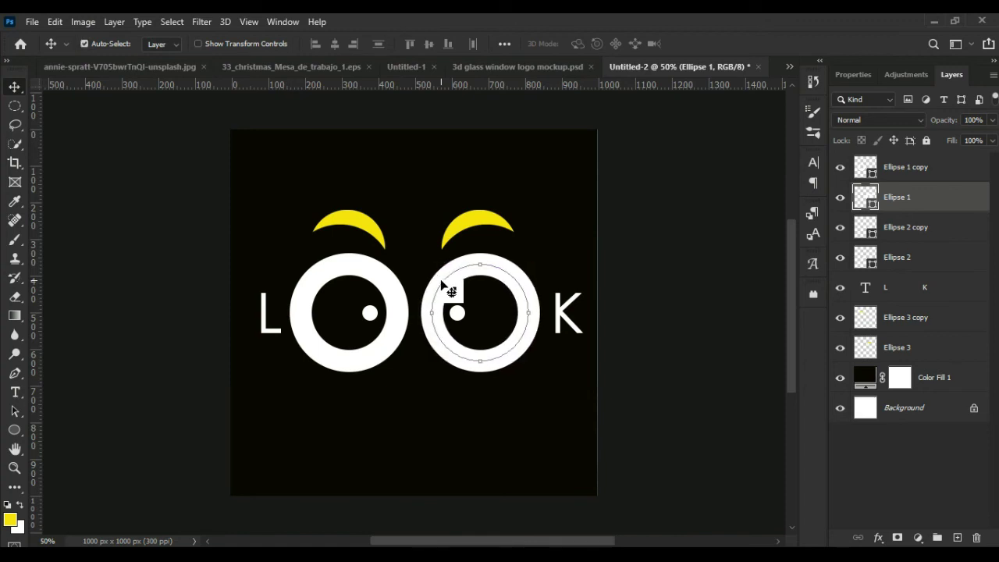
pyautogui.press('Right')
pyautogui.press('Right')
pyautogui.press('Right')
pyautogui.press('Right')
pyautogui.press('Right')
pyautogui.press('Right')
pyautogui.press('Right')
pyautogui.press('Right')
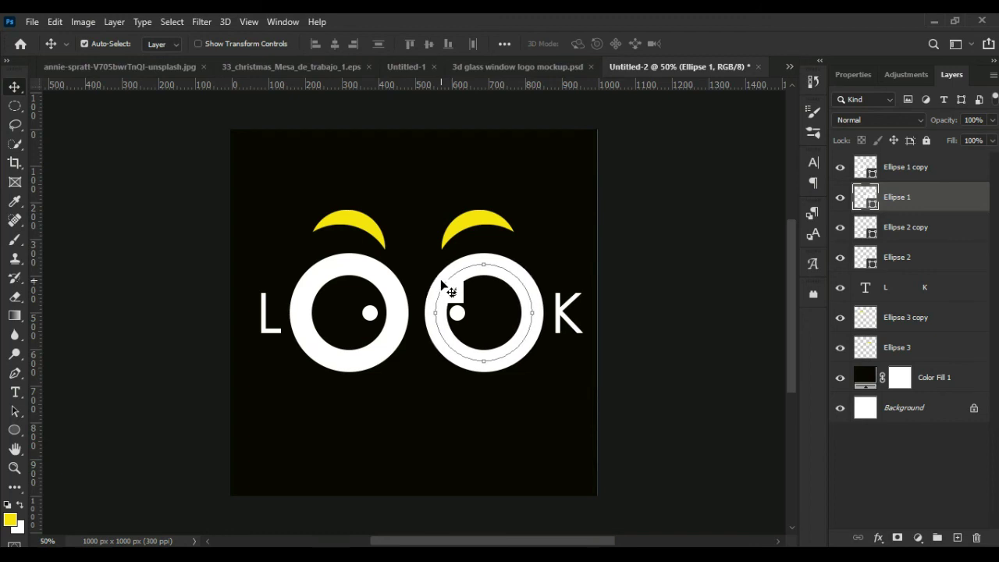
# Nudge the right yellow eyebrow right and shift the left pupil slightly.
pyautogui.hotkey('alt', '[')
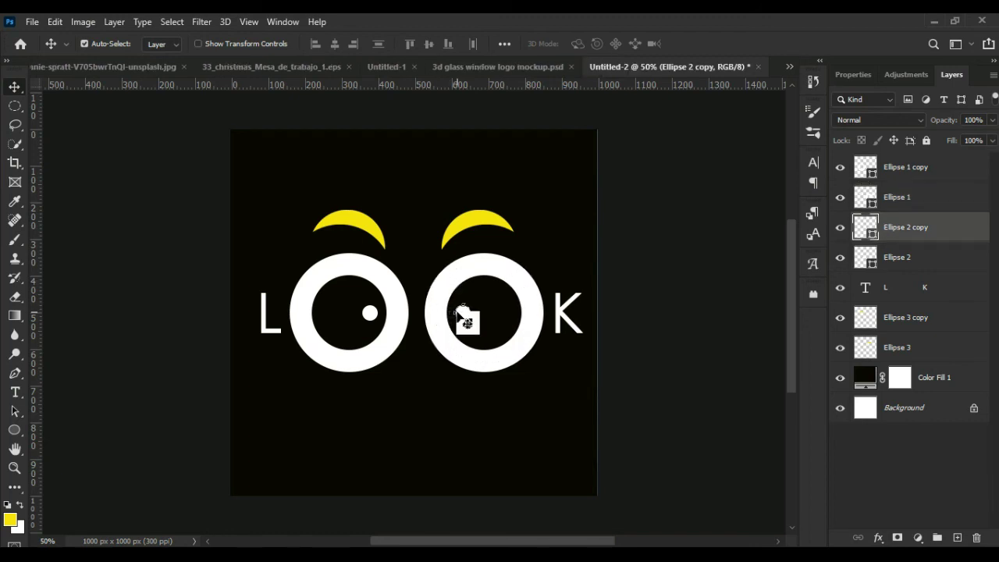
pyautogui.click(471, 226)
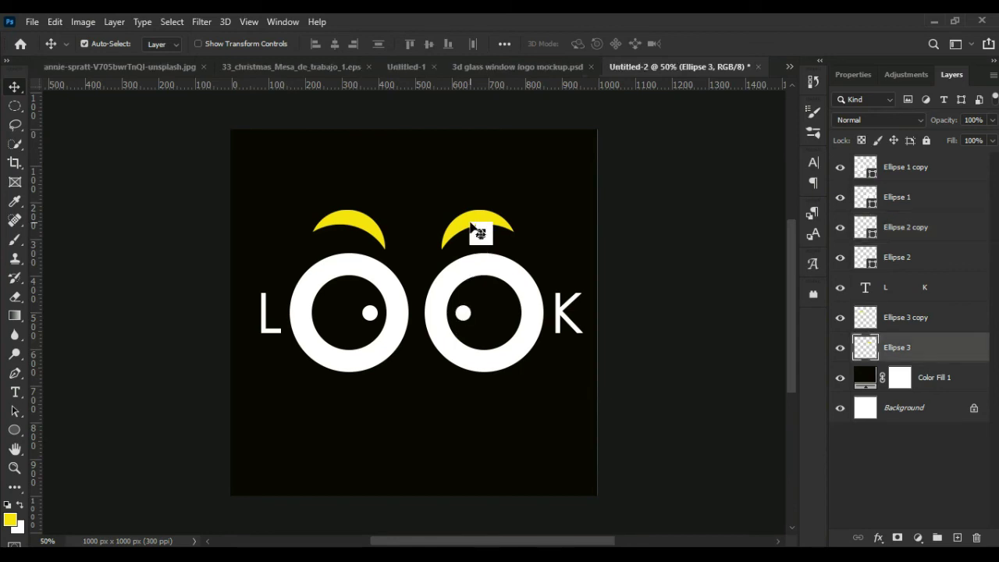
pyautogui.press('Right')
pyautogui.press('Right')
pyautogui.press('Right')
pyautogui.press('Right')
pyautogui.press('Right')
pyautogui.press('Right')
pyautogui.press('Right')
pyautogui.press('Right')
pyautogui.press('Right')
pyautogui.press('Right')
pyautogui.press('Right')
pyautogui.press('Right')
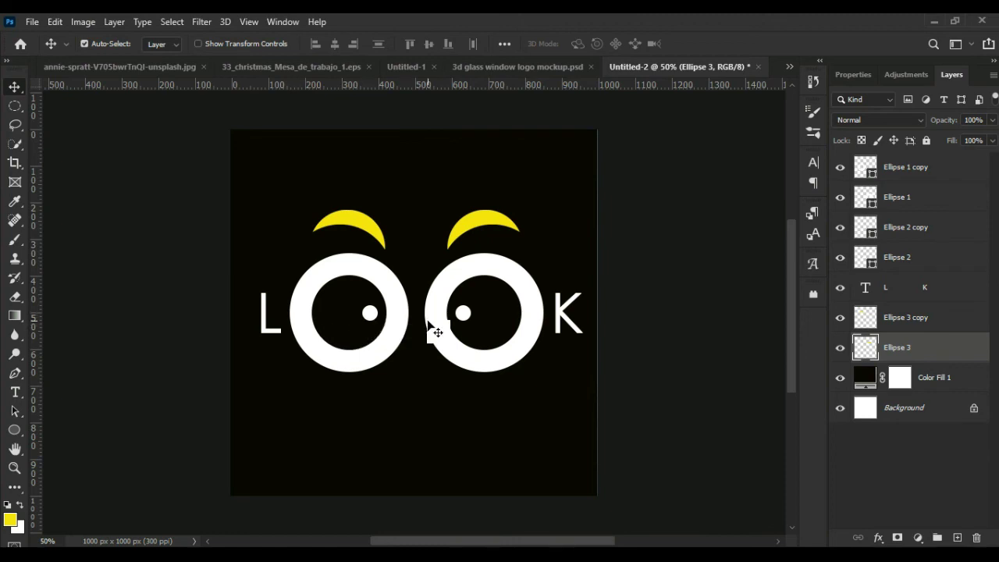
pyautogui.hotkey('ctrl', '-')
pyautogui.hotkey('ctrl', '-')
pyautogui.hotkey('ctrl', '+')
pyautogui.hotkey('ctrl', '+')
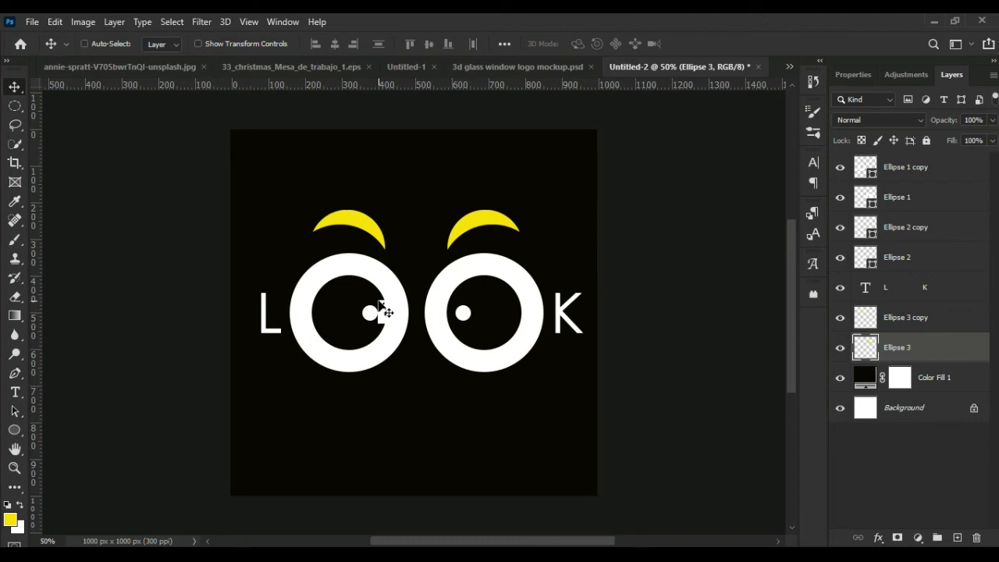
pyautogui.press('ctrl')
pyautogui.moveTo(379, 306); pyautogui.dragTo(365, 307)
pyautogui.hotkey('ctrl', '-')
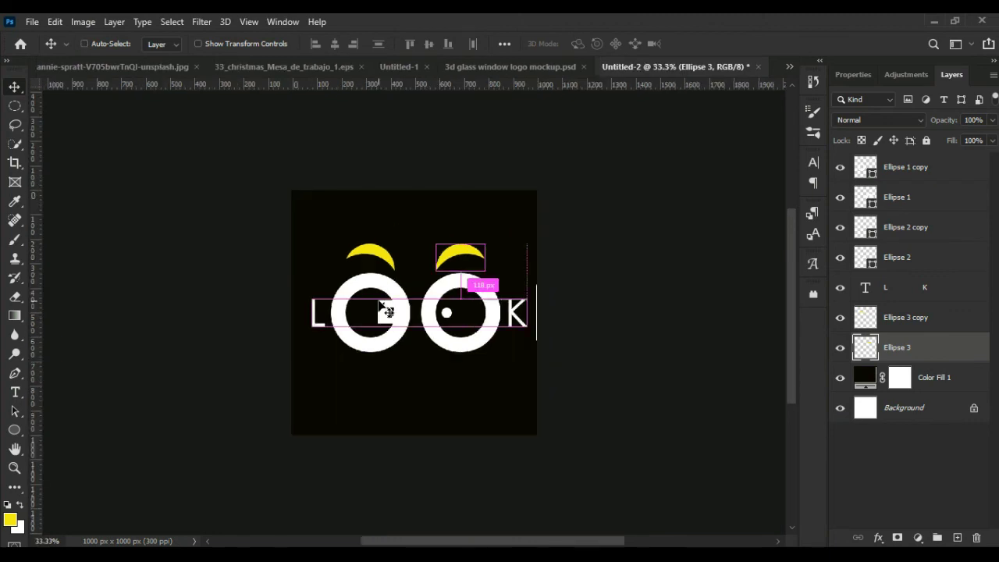
pyautogui.hotkey('ctrl', '+')
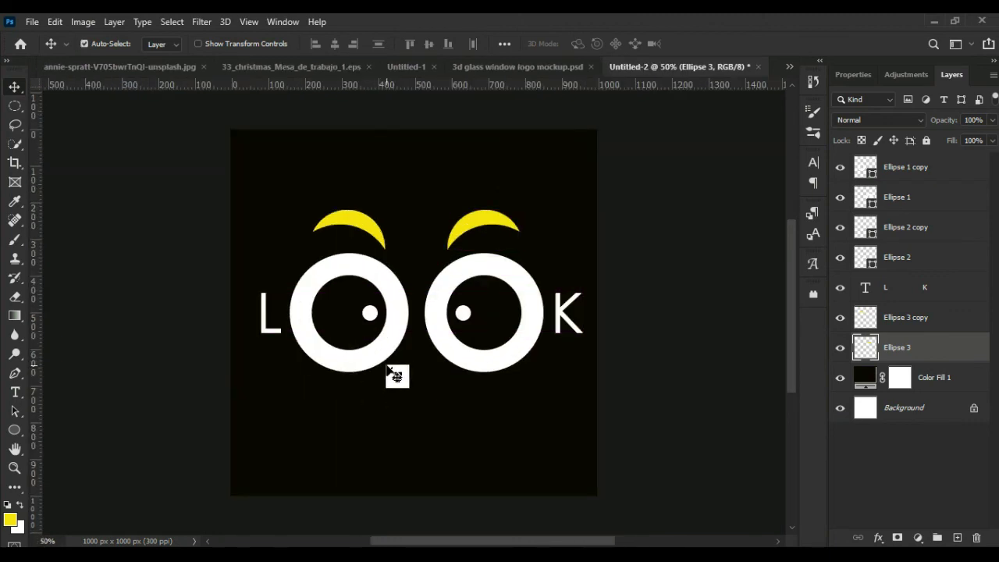
# Add a text layer below the logo reading 'BRAND IDENTITY'.
pyautogui.click(15, 392)
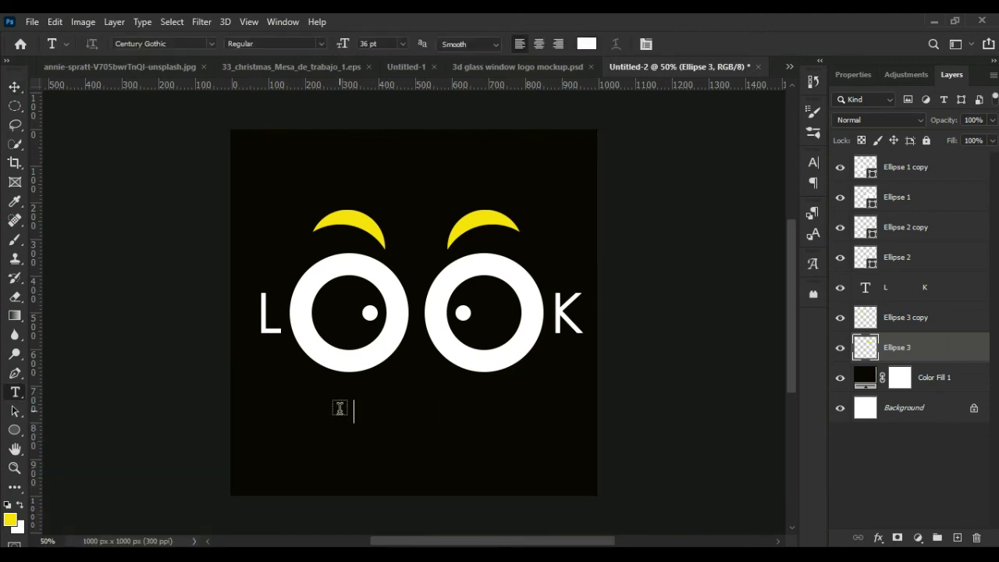
pyautogui.click(403, 44)
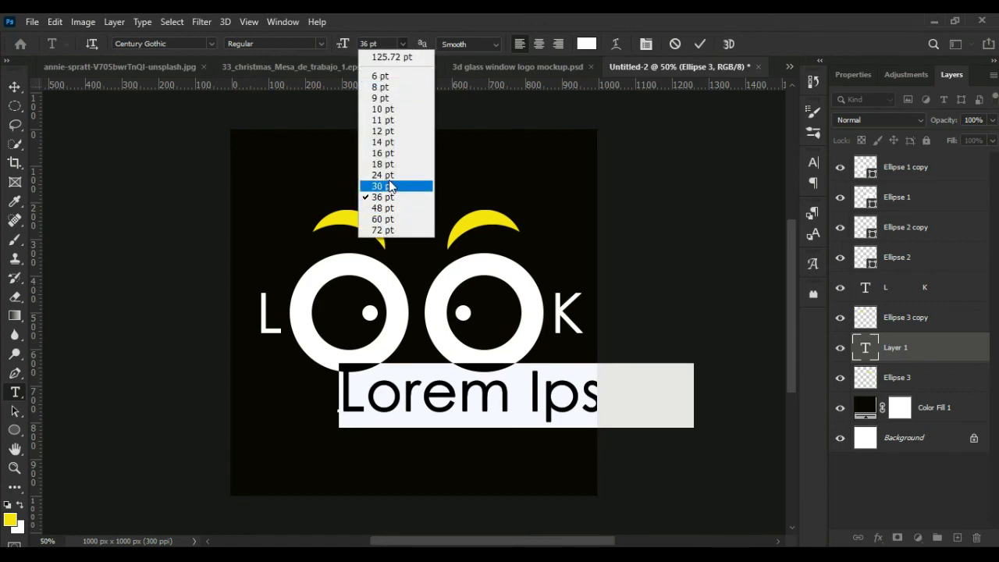
pyautogui.click(387, 175)
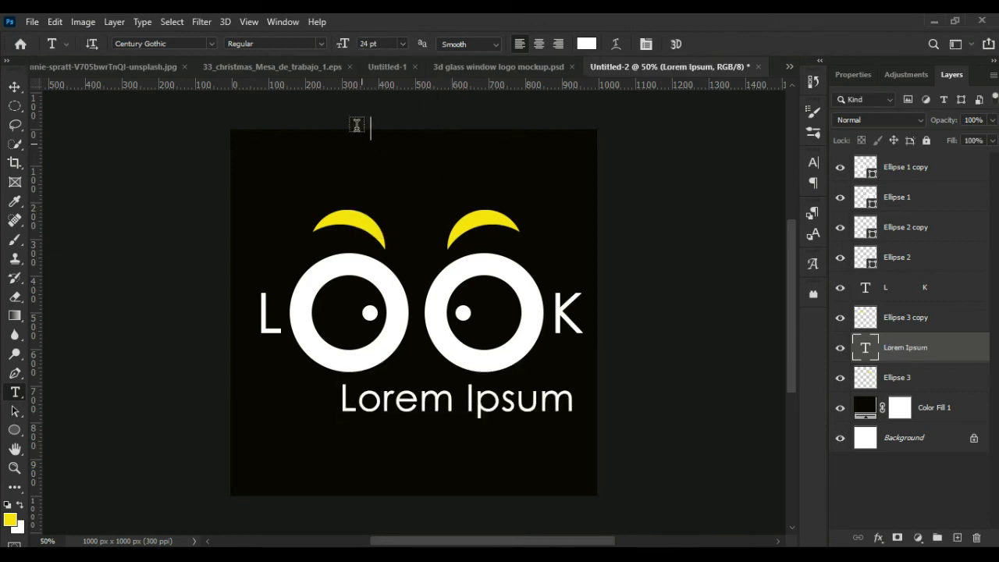
pyautogui.click(465, 393)
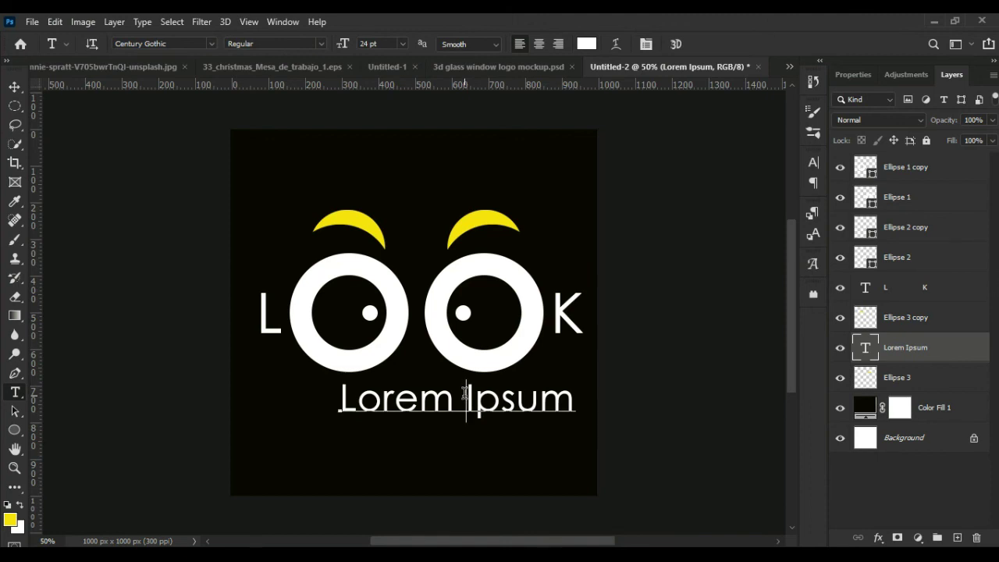
pyautogui.hotkey('ctrl', 'a')
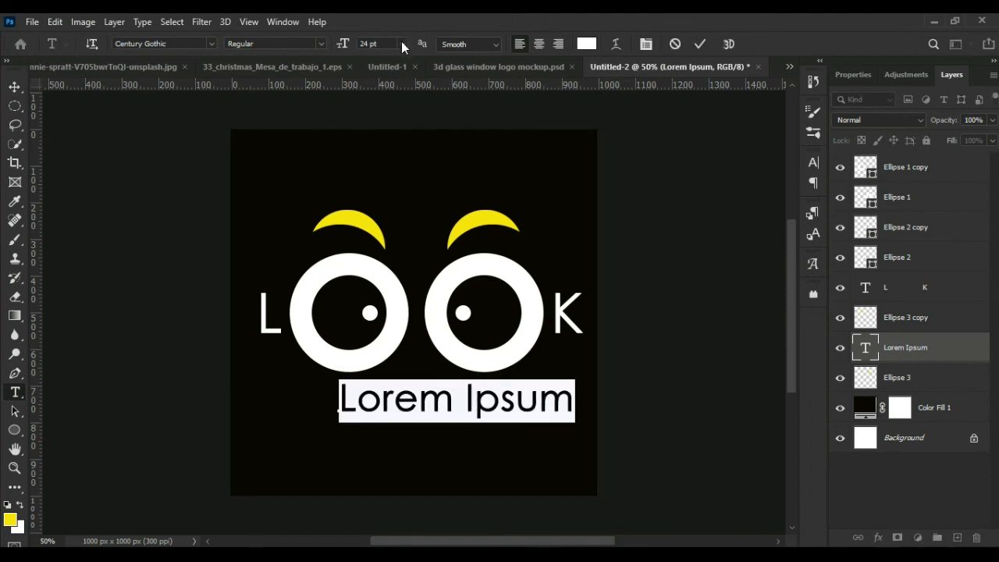
pyautogui.click(403, 44)
pyautogui.click(384, 153)
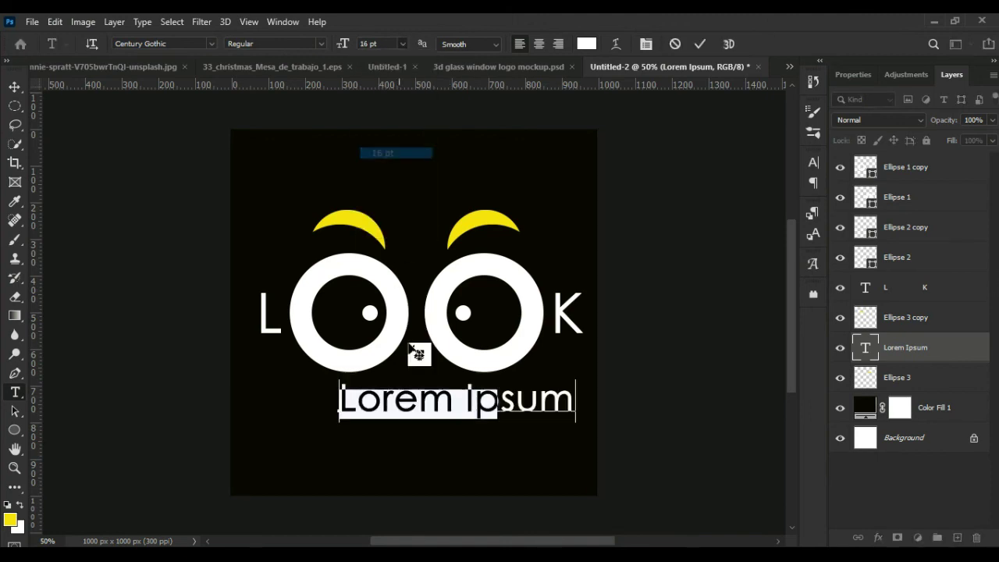
pyautogui.press('BackSpace')
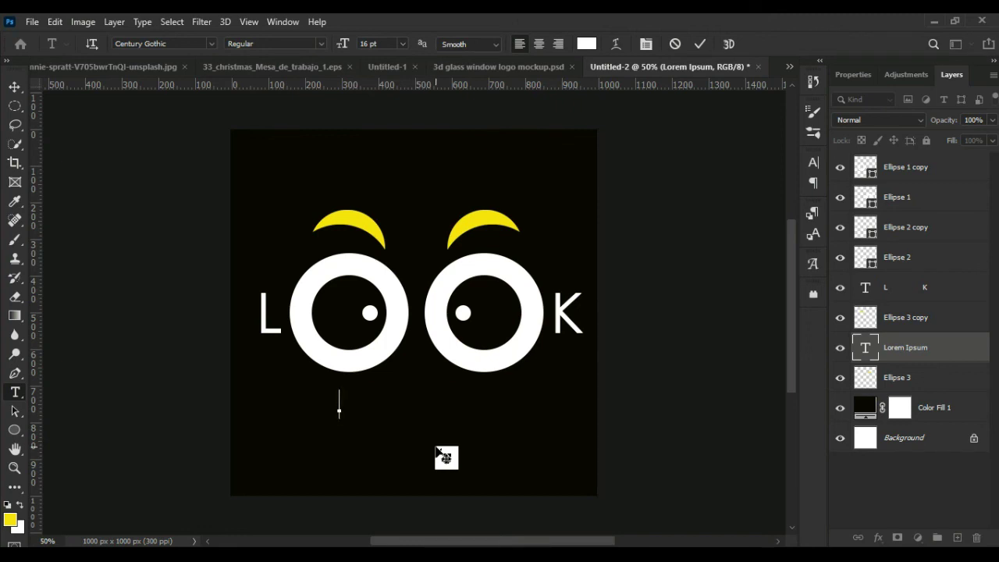
pyautogui.write('BRAND I')
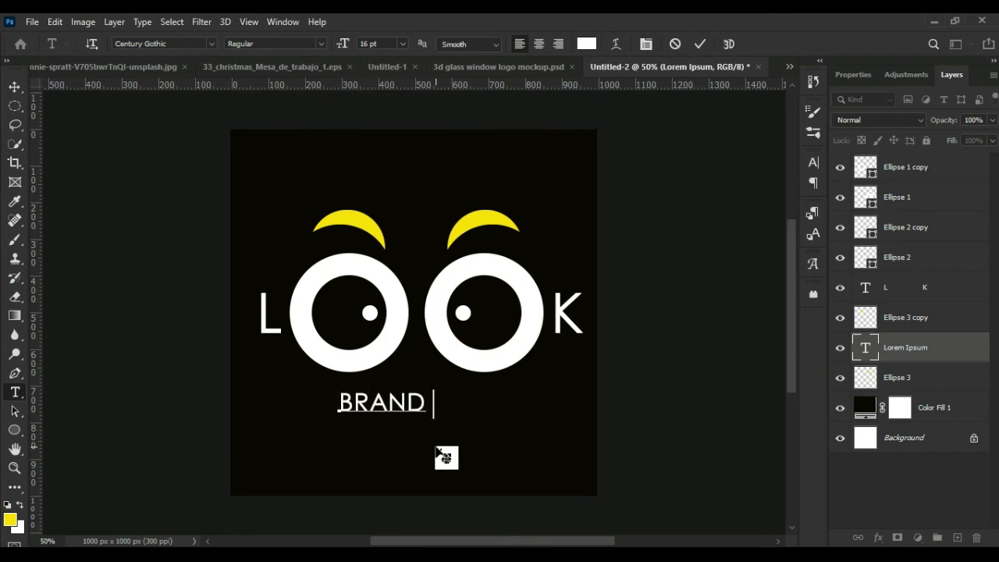
pyautogui.write('DE')
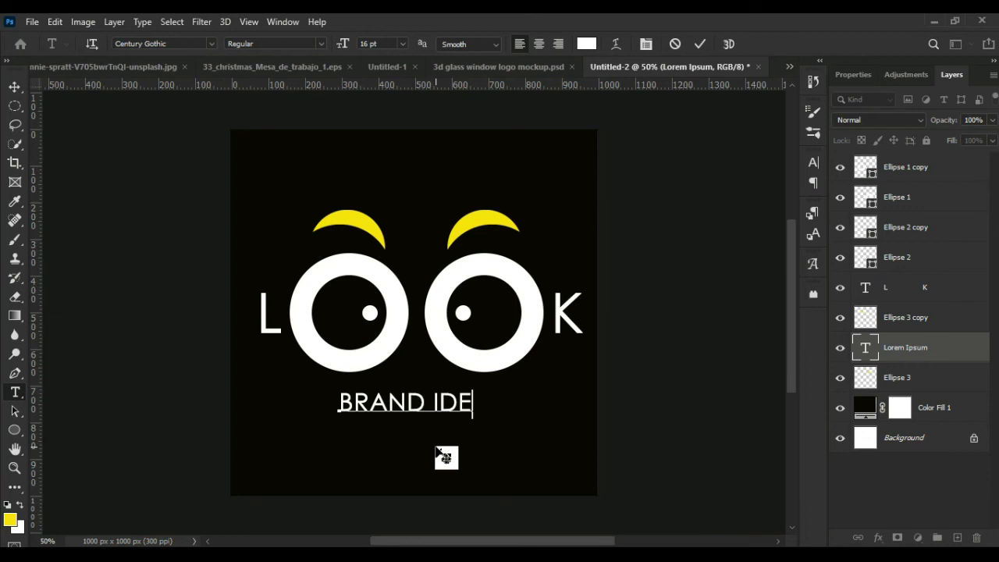
pyautogui.write('NTITY')
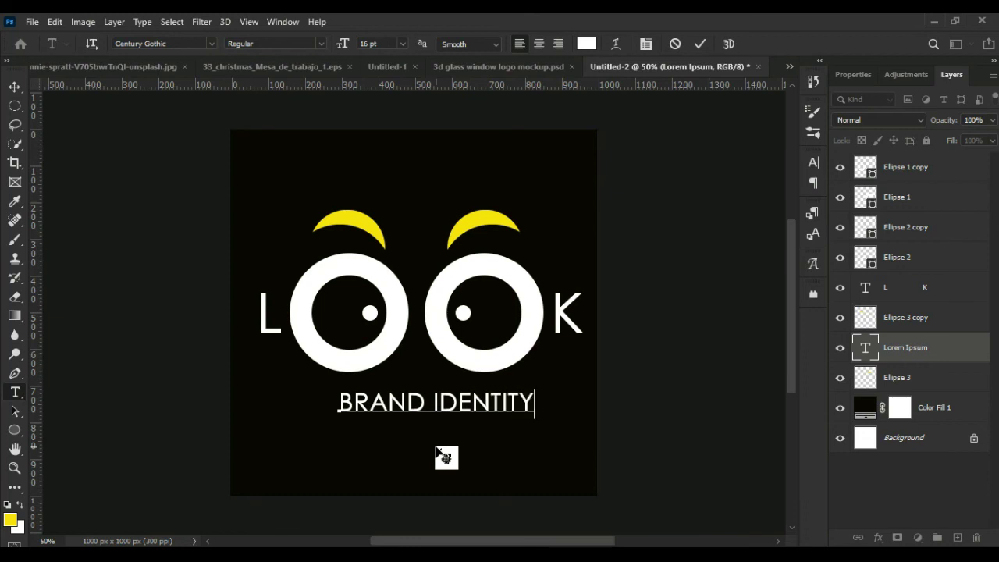
# Resize the BRAND IDENTITY tagline to 12 pt and centre it under LOOK.
pyautogui.doubleClick(429, 400)
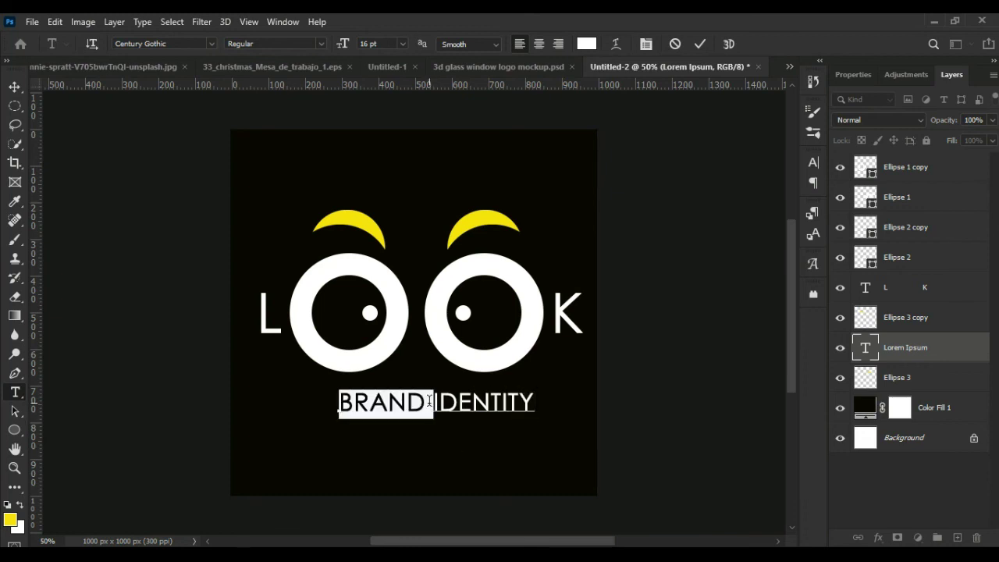
pyautogui.tripleClick(428, 400)
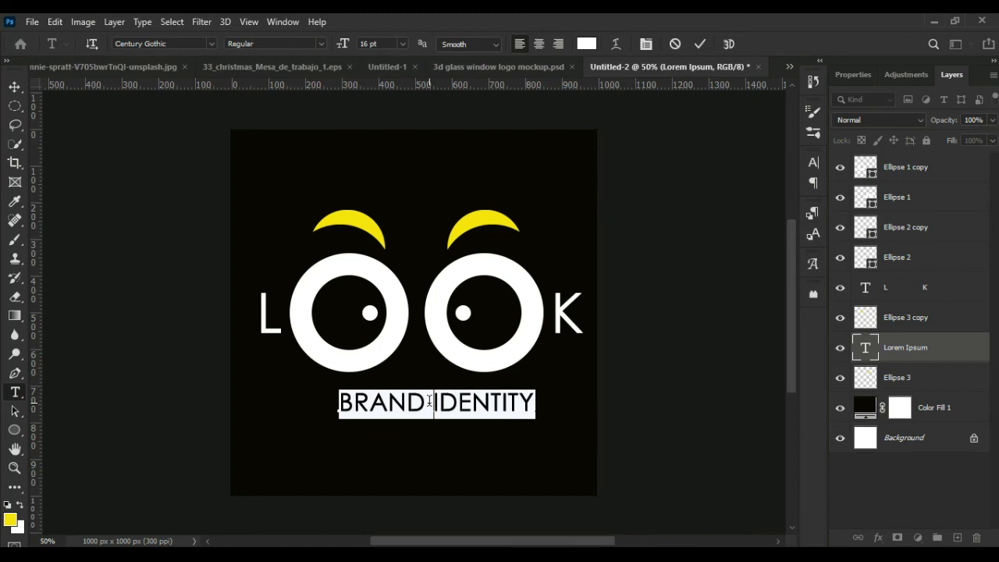
pyautogui.click(402, 43)
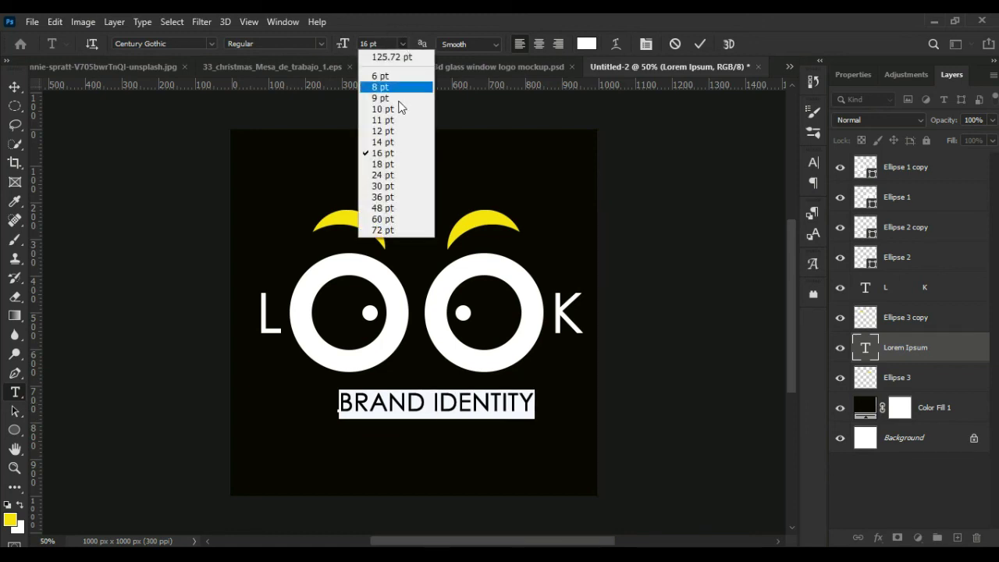
pyautogui.click(393, 132)
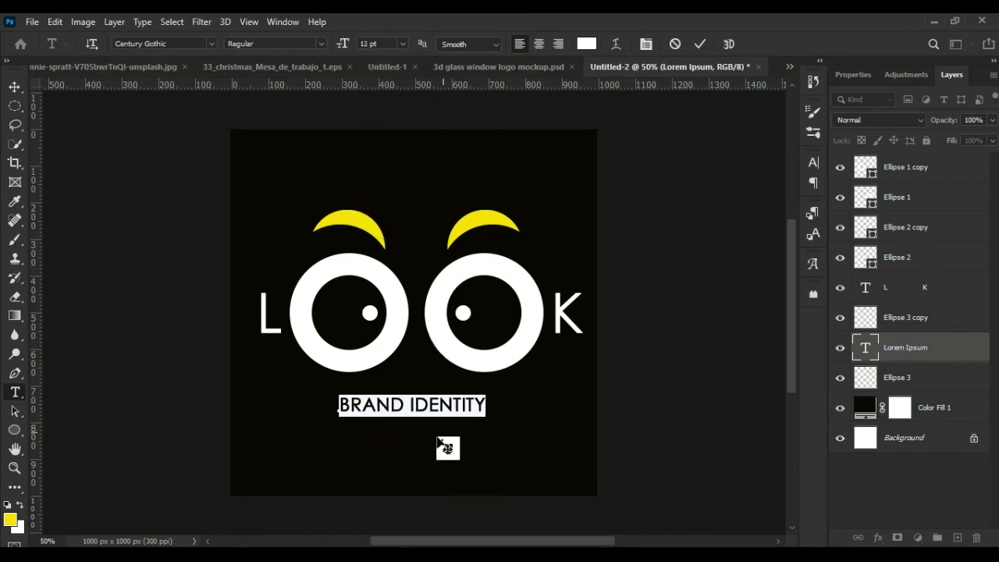
pyautogui.moveTo(438, 441); pyautogui.dragTo(442, 437)
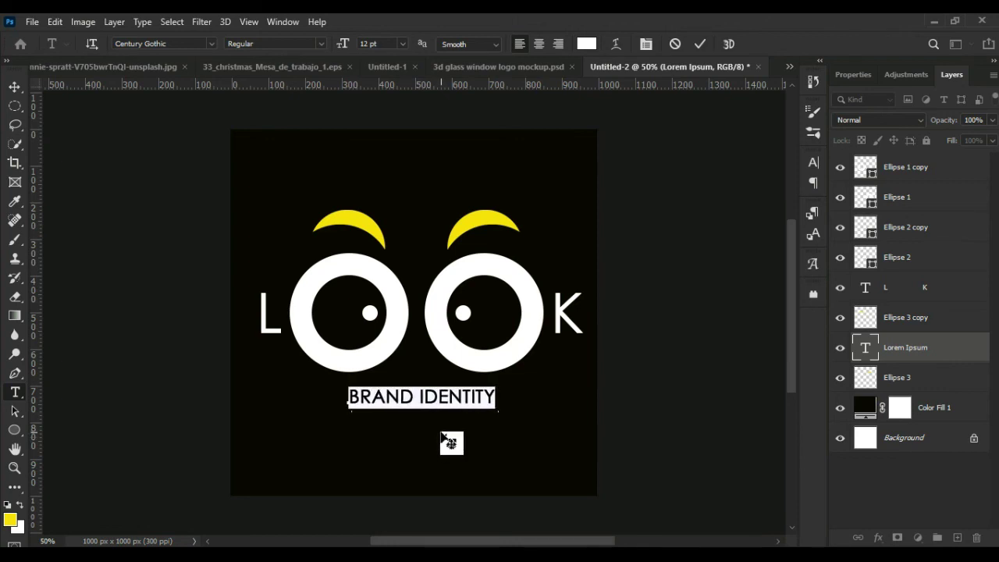
# Commit the BRAND IDENTITY text layer by switching to the Move tool.
pyautogui.click(15, 87)
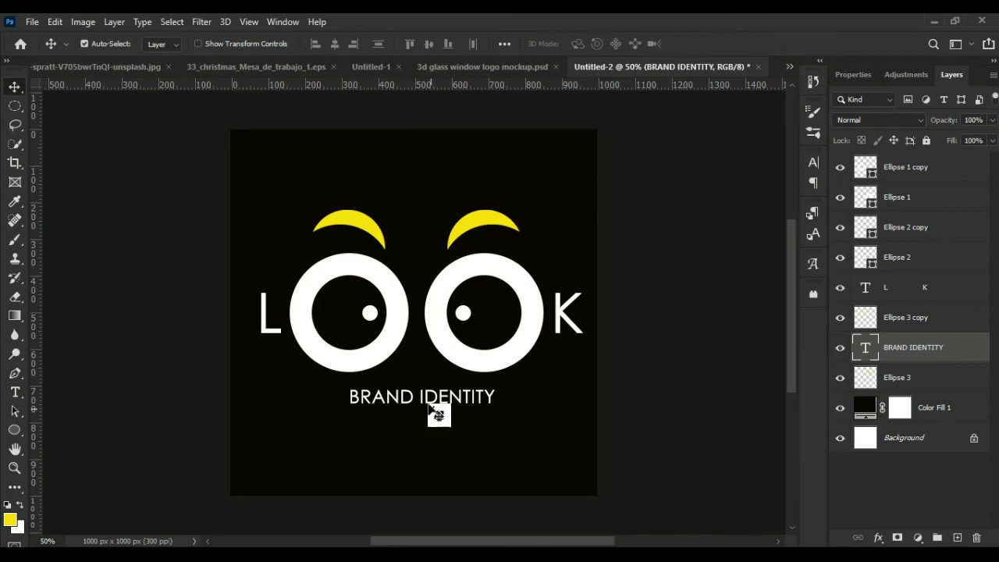